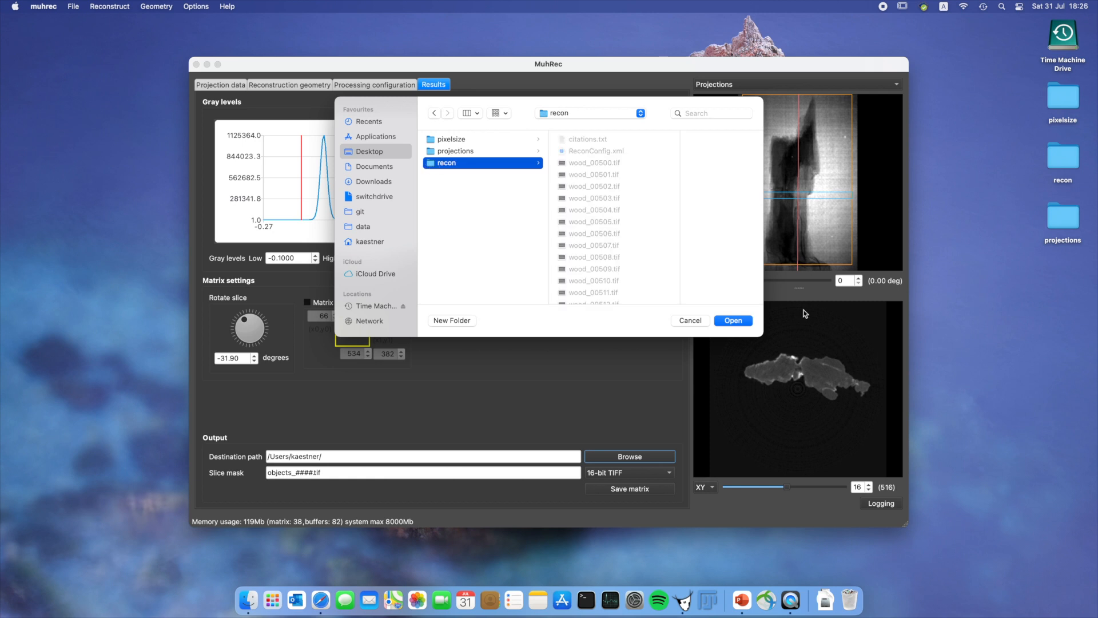
# - Set the output destination to the recon folder on the Desktop and the slice mask to slab_####.tif
pyautogui.click(738, 322)
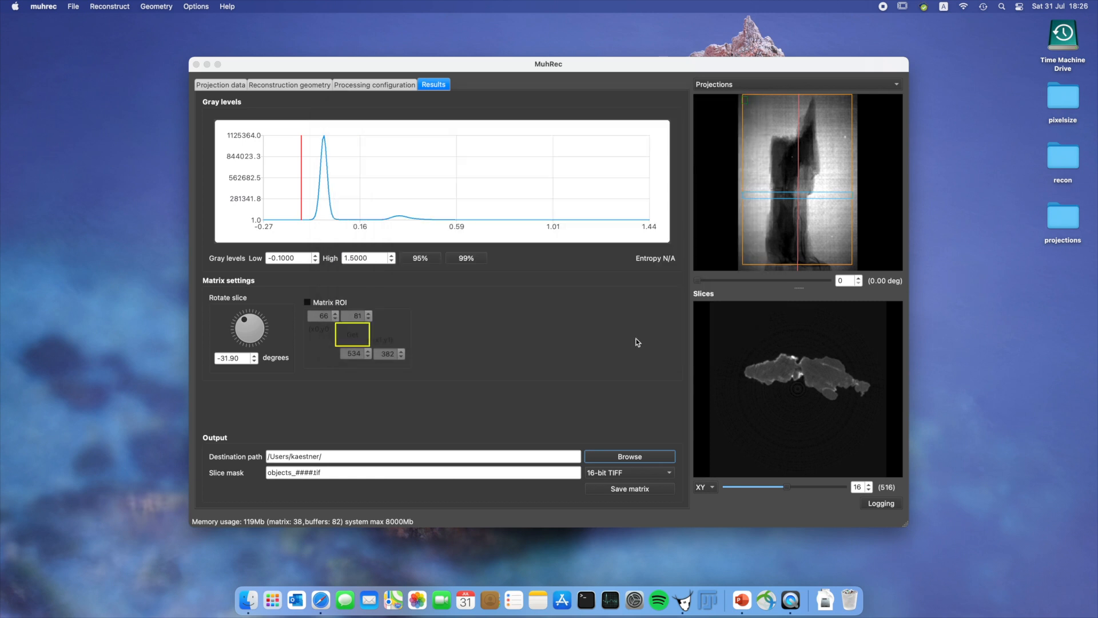
pyautogui.doubleClick(291, 472)
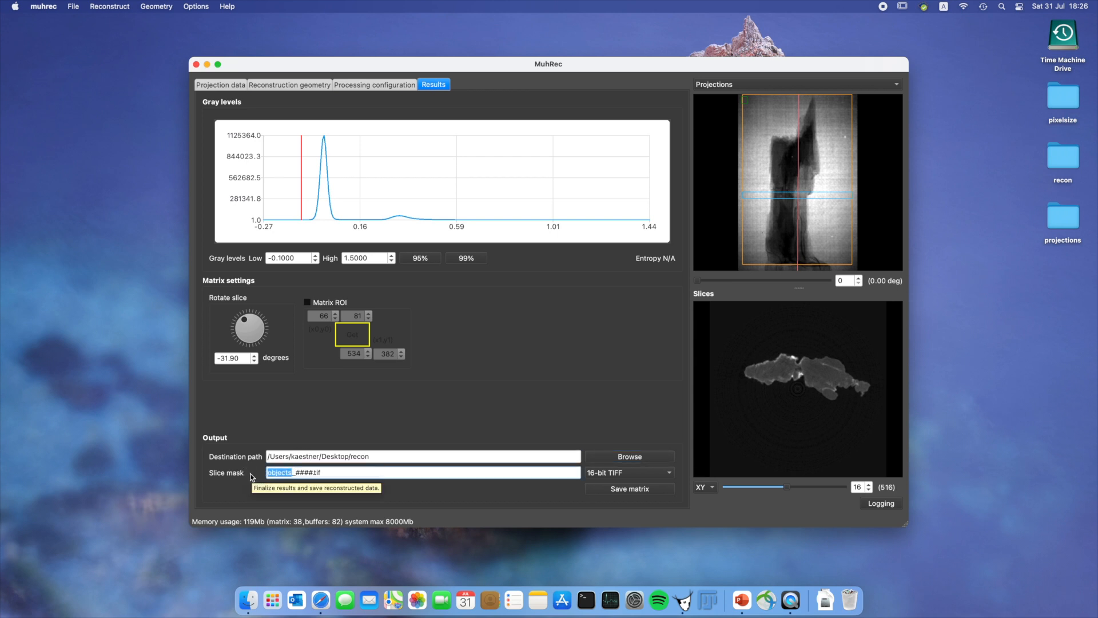
pyautogui.write('slab')
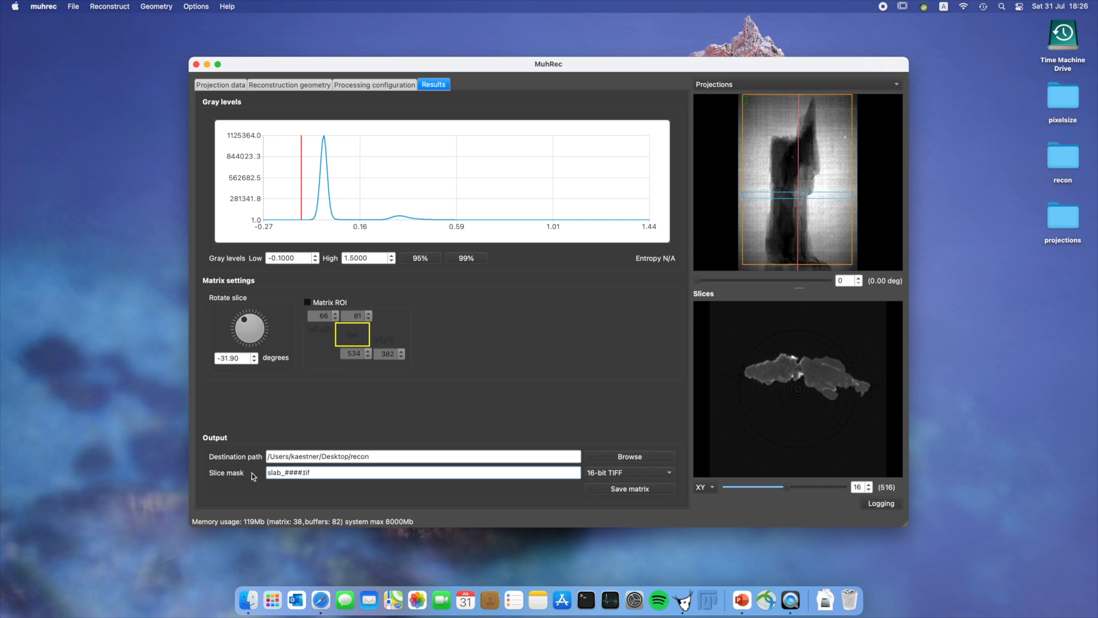
# - Review the available output formats, keep 16-bit TIFF, and save the reconstructed matrix
pyautogui.click(595, 471)
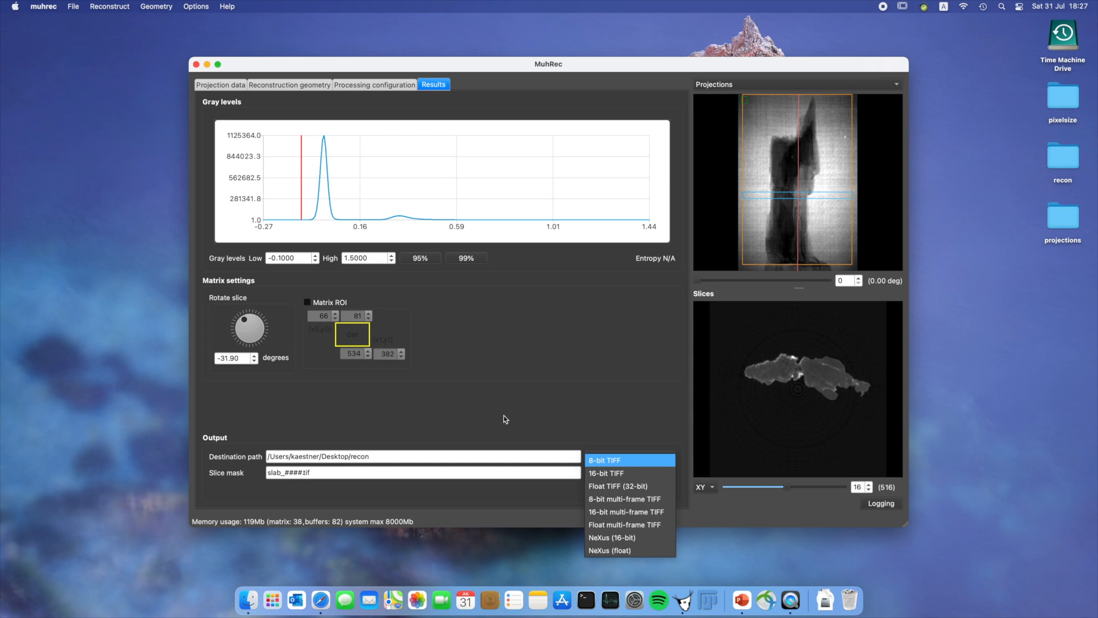
pyautogui.click(522, 433)
pyautogui.click(626, 489)
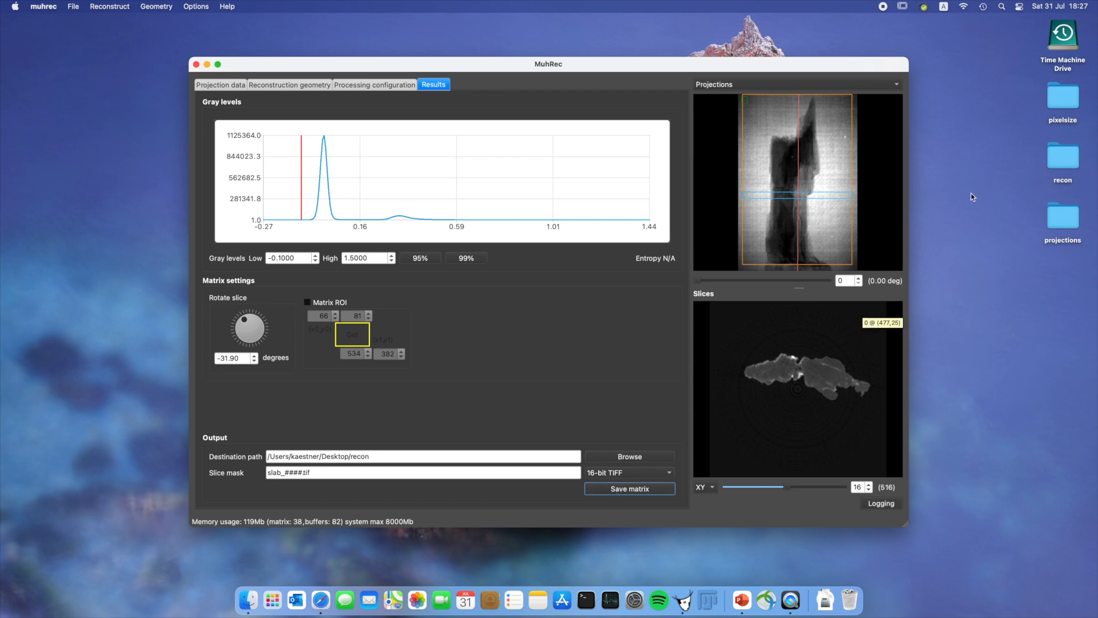
# - Open the recon folder from the desktop and delete all slab and wood TIFF slices in it
pyautogui.click(1061, 159)
pyautogui.press('super+o')
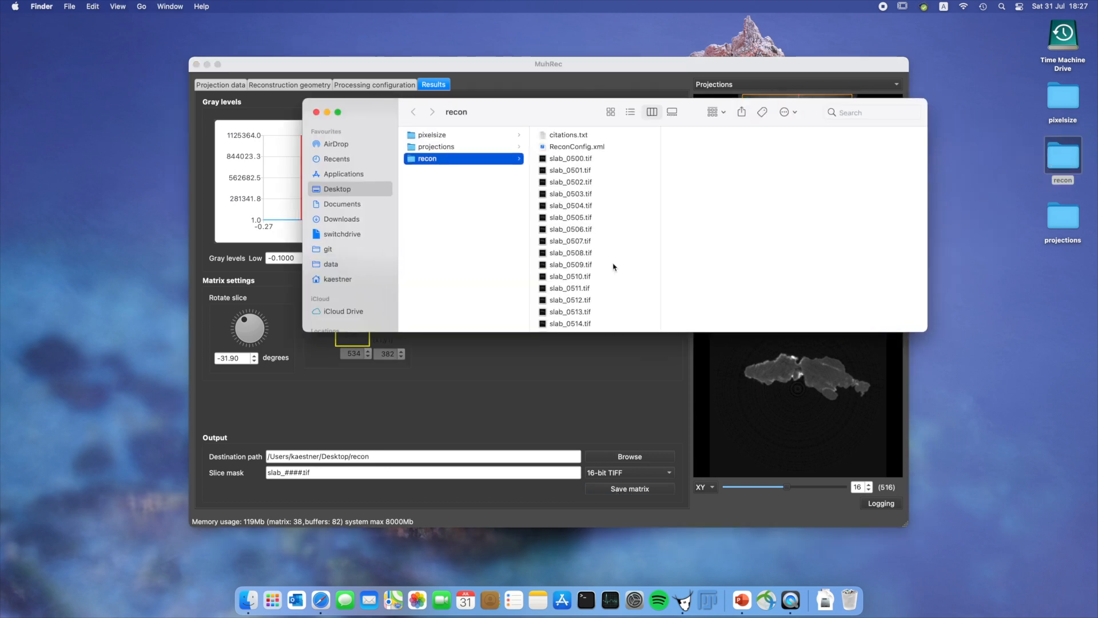
pyautogui.scroll(-3, 571, 270)
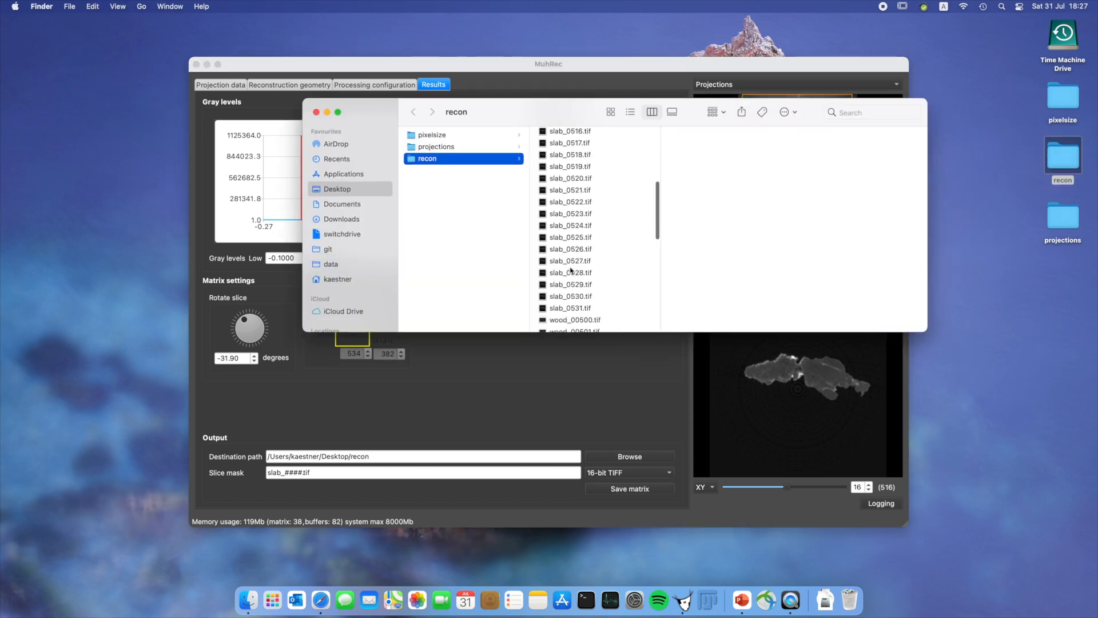
pyautogui.scroll(3, 571, 270)
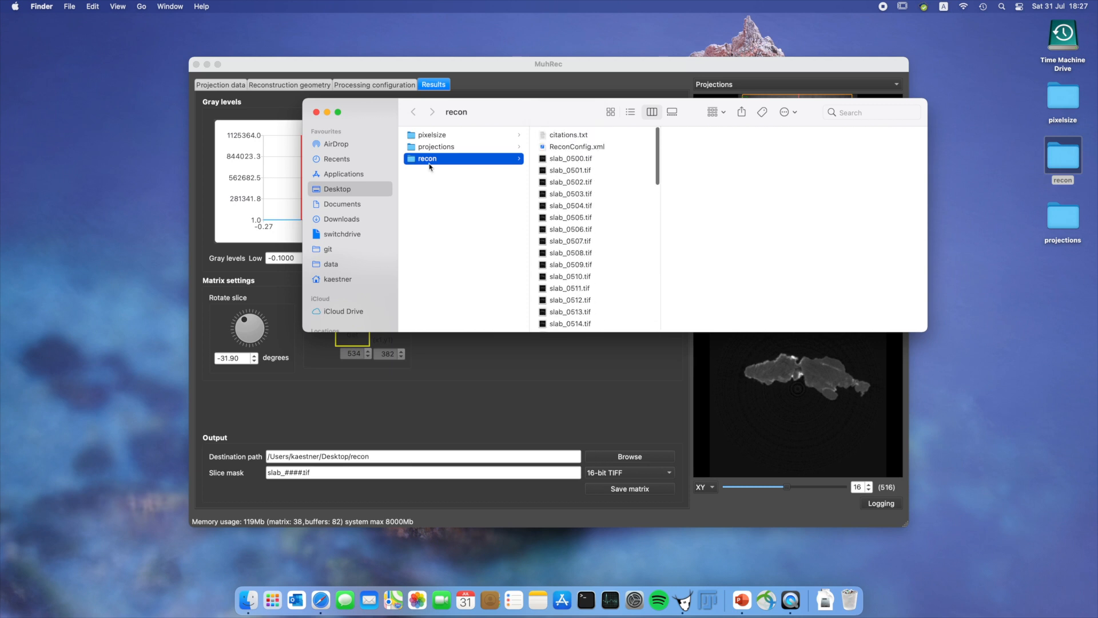
pyautogui.click(570, 158)
pyautogui.scroll(-10, 571, 164)
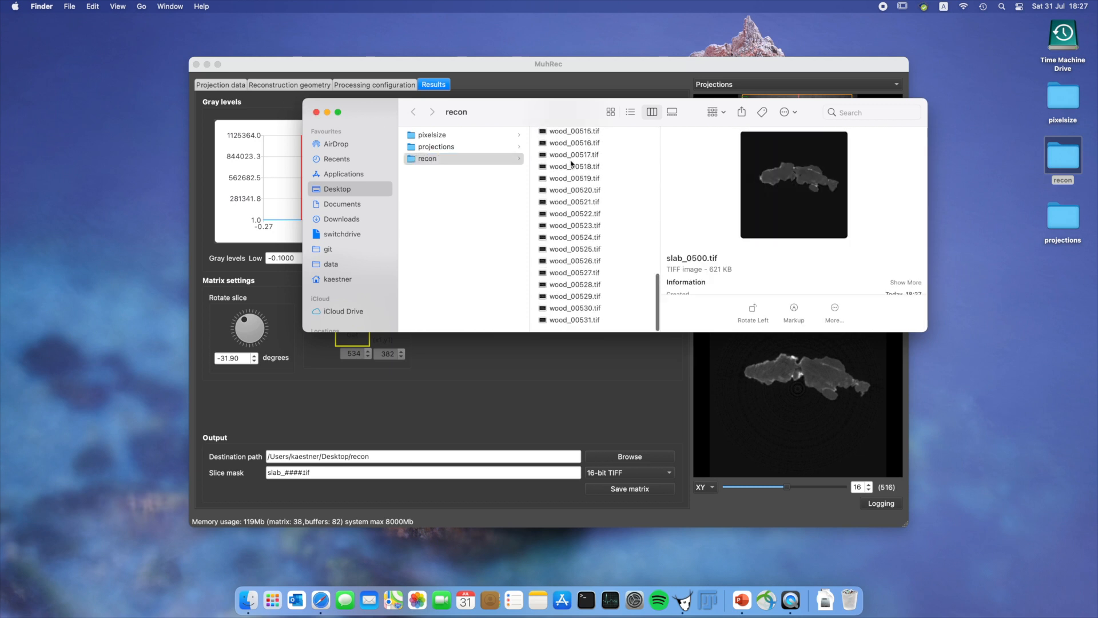
pyautogui.keyDown('shift'); pyautogui.click(566, 322); pyautogui.keyUp('shift')
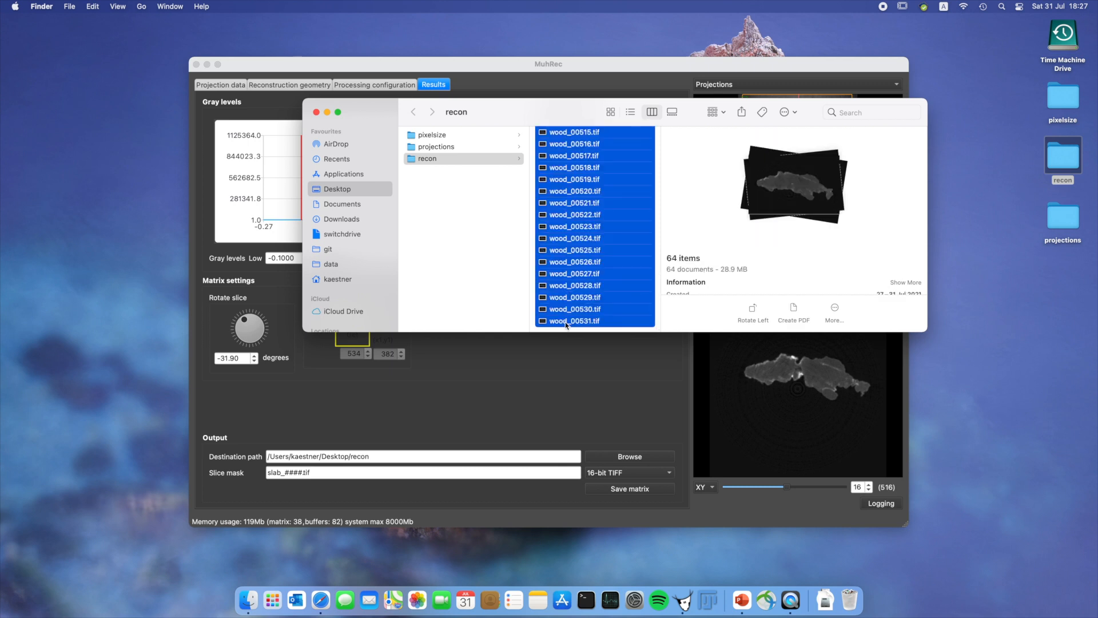
pyautogui.press('super+BackSpace')
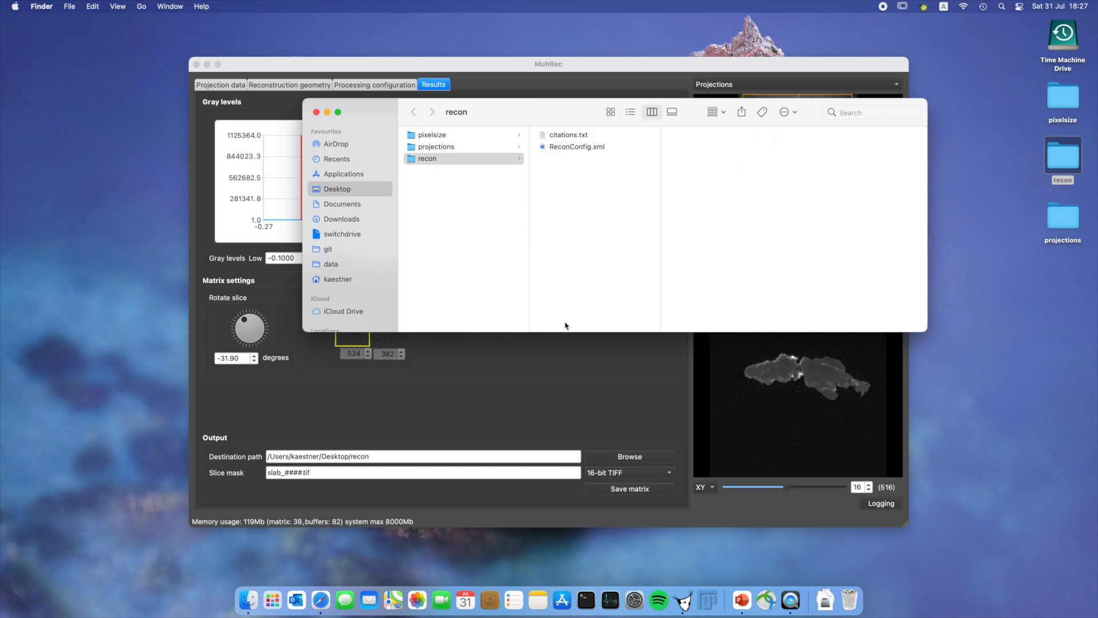
# - Delete citations.txt and ReconConfig.xml from the recon folder
pyautogui.click(564, 137)
pyautogui.click(567, 149)
pyautogui.press('Up')
pyautogui.hotkey('shift', 'Down')
pyautogui.press('super+BackSpace')
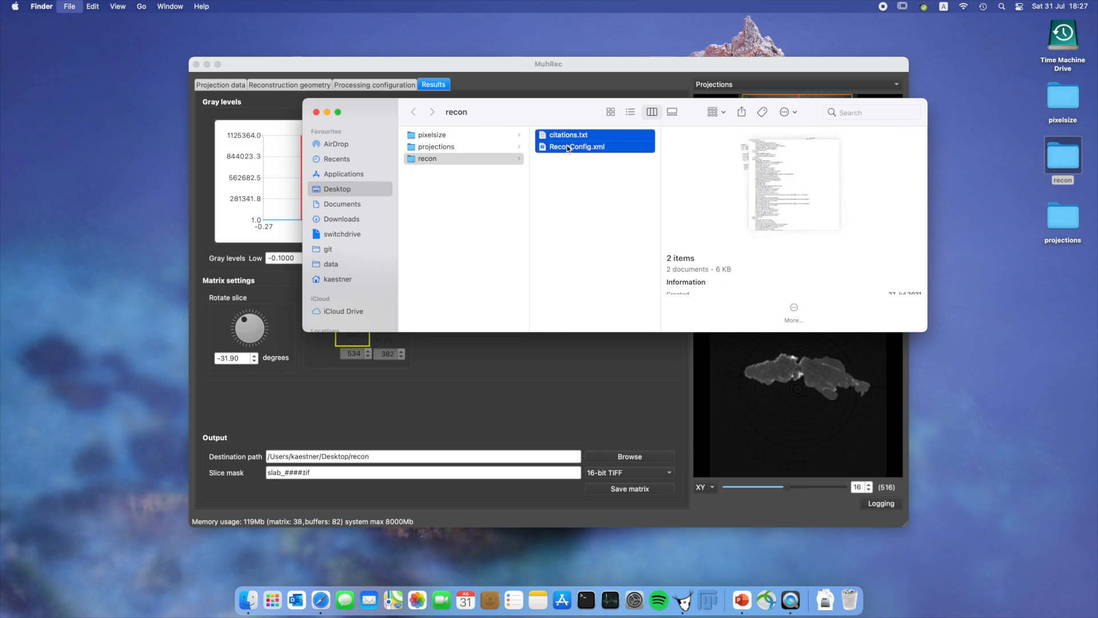
# - Return to MuhRec and set the slices to reconstruct from 5 to 870, matching the vertical limits of the projection ROI
pyautogui.moveTo(373, 107); pyautogui.dragTo(689, 157)
pyautogui.click(482, 401)
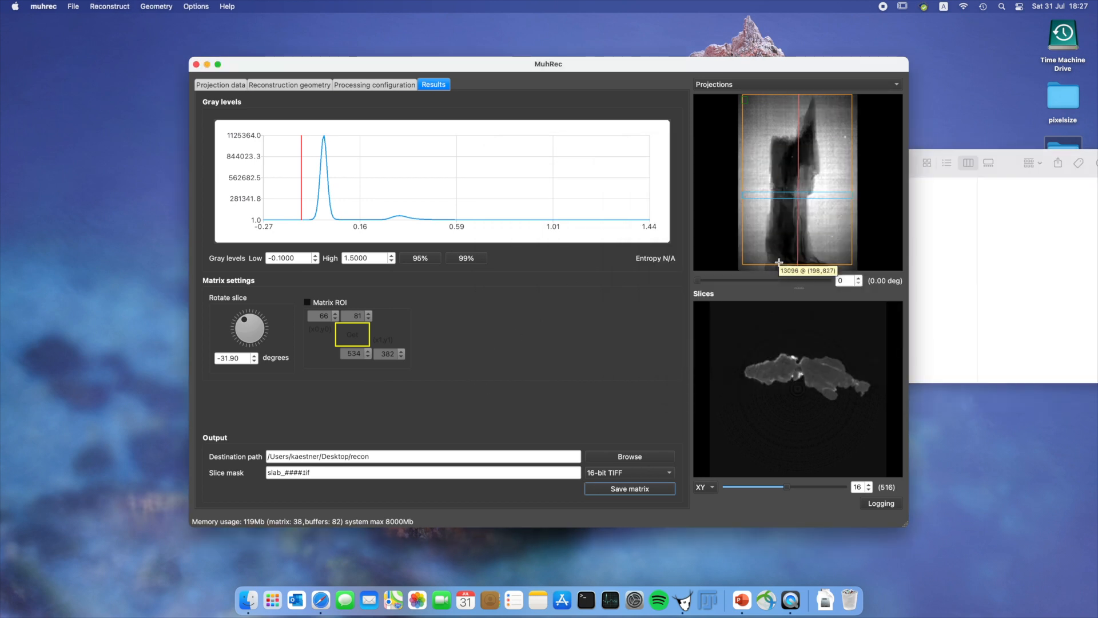
pyautogui.click(297, 85)
pyautogui.click(245, 120)
pyautogui.moveTo(245, 120); pyautogui.dragTo(212, 122)
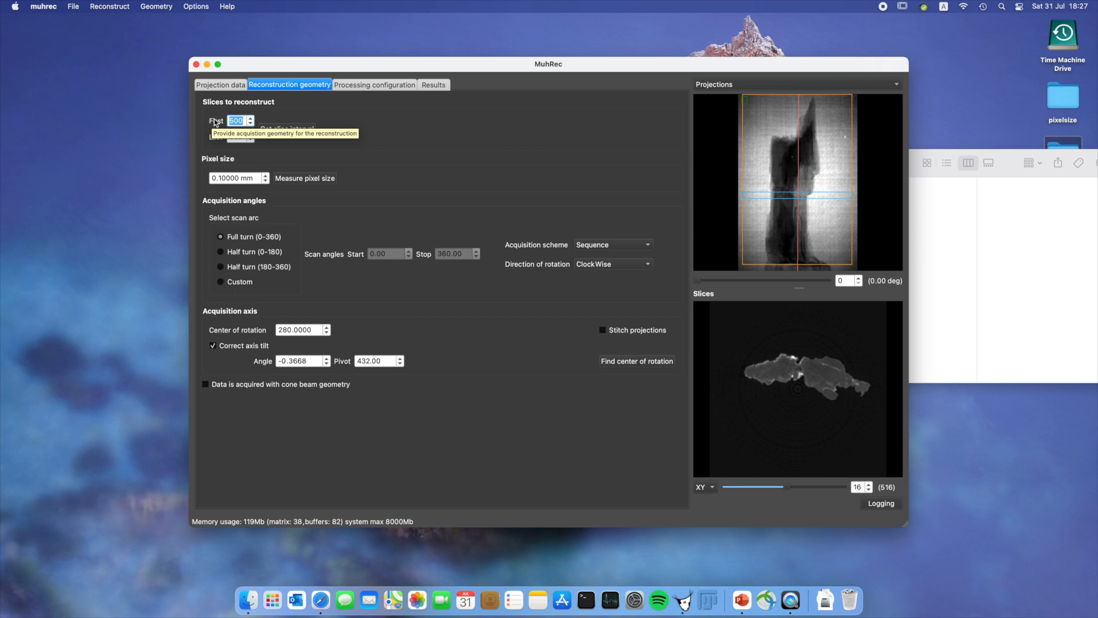
pyautogui.click(228, 86)
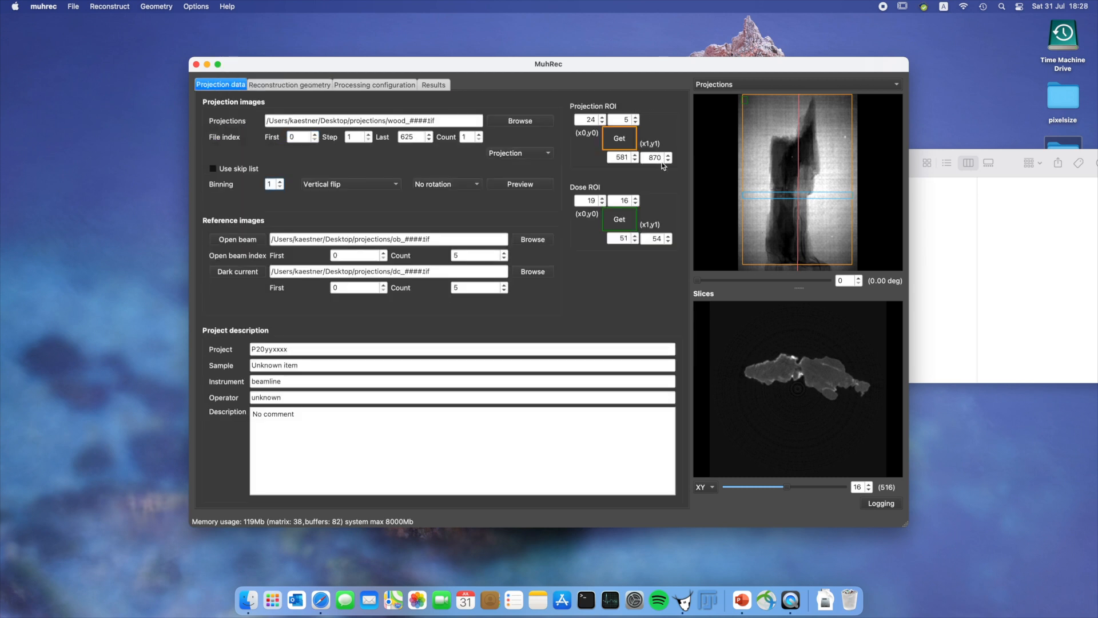
pyautogui.click(285, 86)
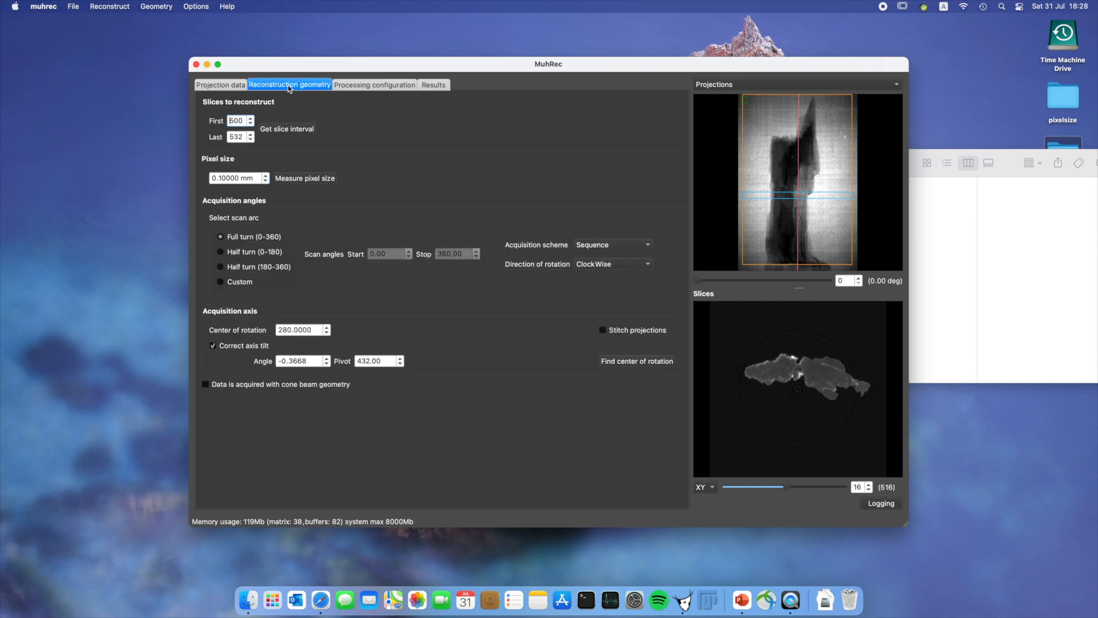
pyautogui.write('5')
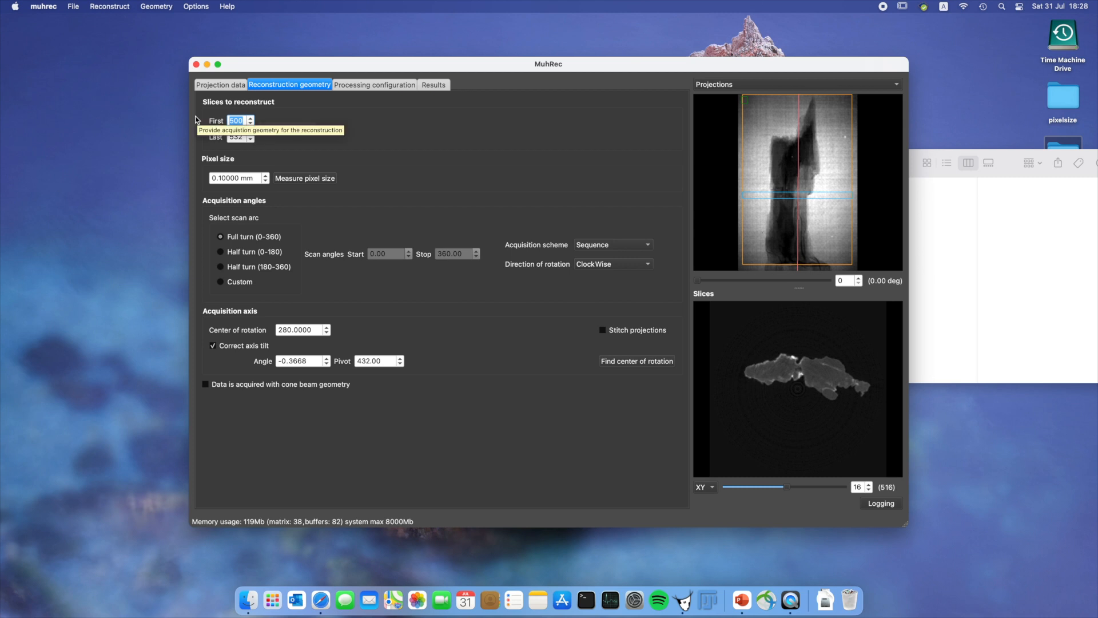
pyautogui.press('Tab')
pyautogui.write('870')
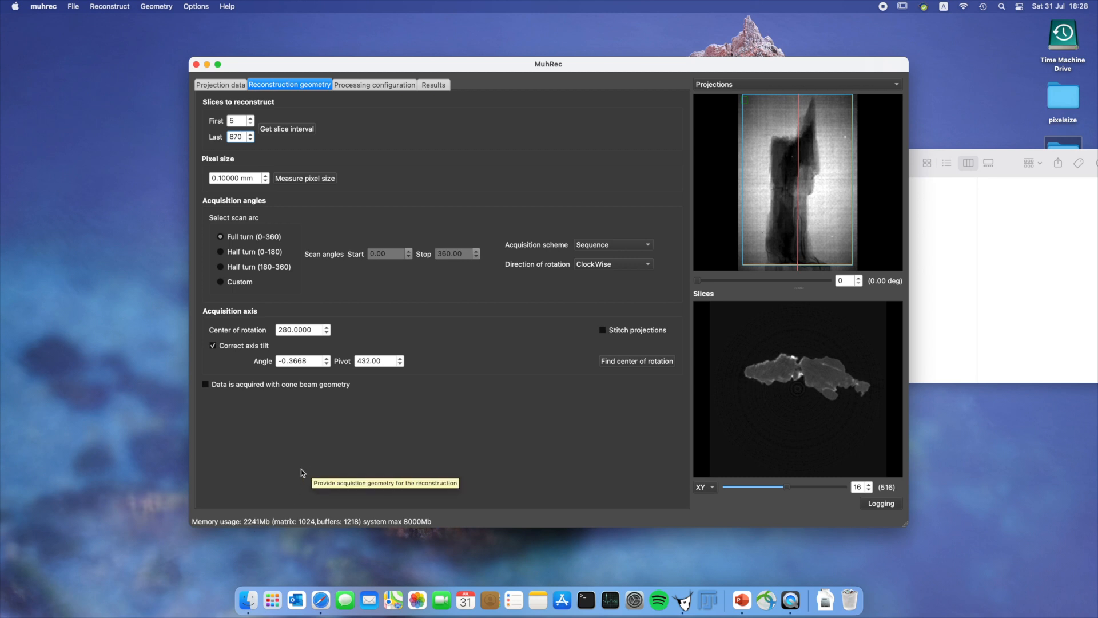
# - Reconstruct all slices directly to disk in the recon folder, using the file mask wood_####.tif
pyautogui.click(113, 8)
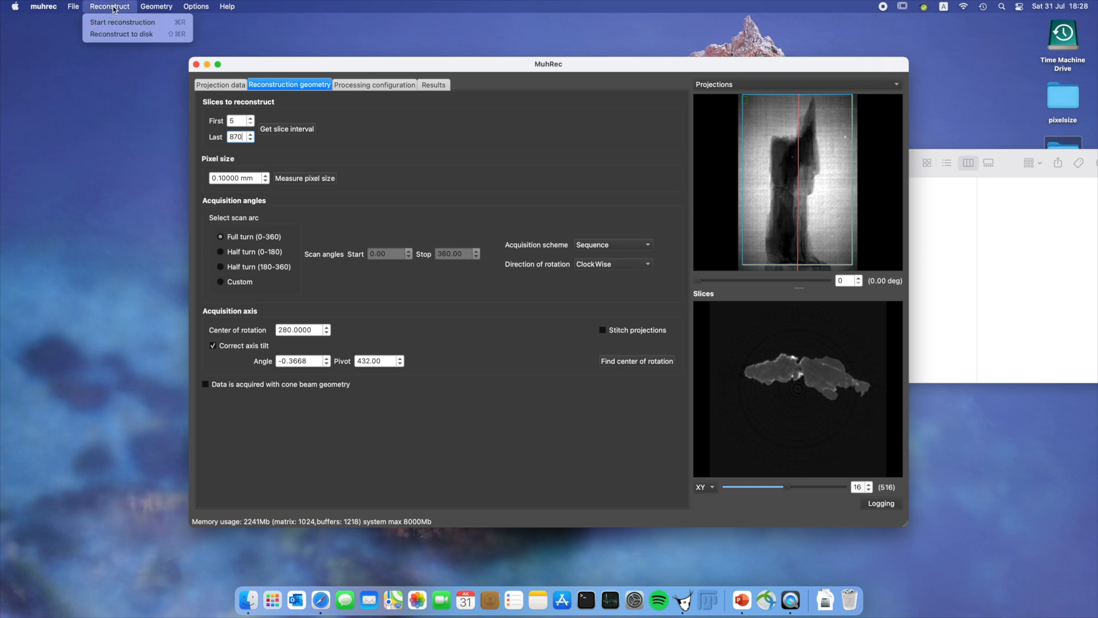
pyautogui.click(123, 36)
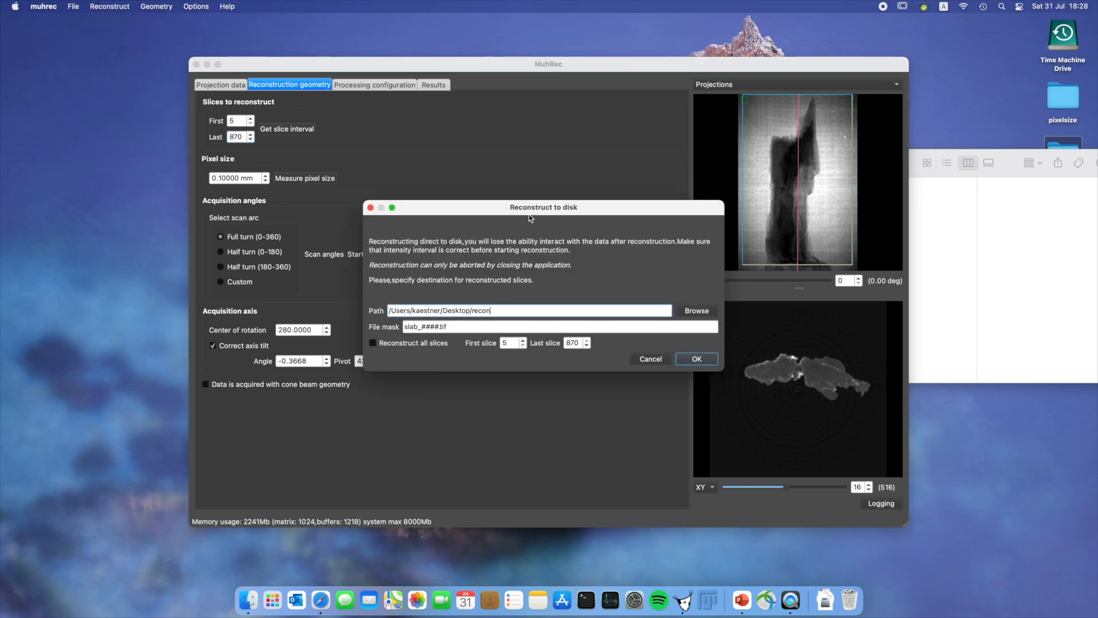
pyautogui.moveTo(530, 215); pyautogui.dragTo(461, 196)
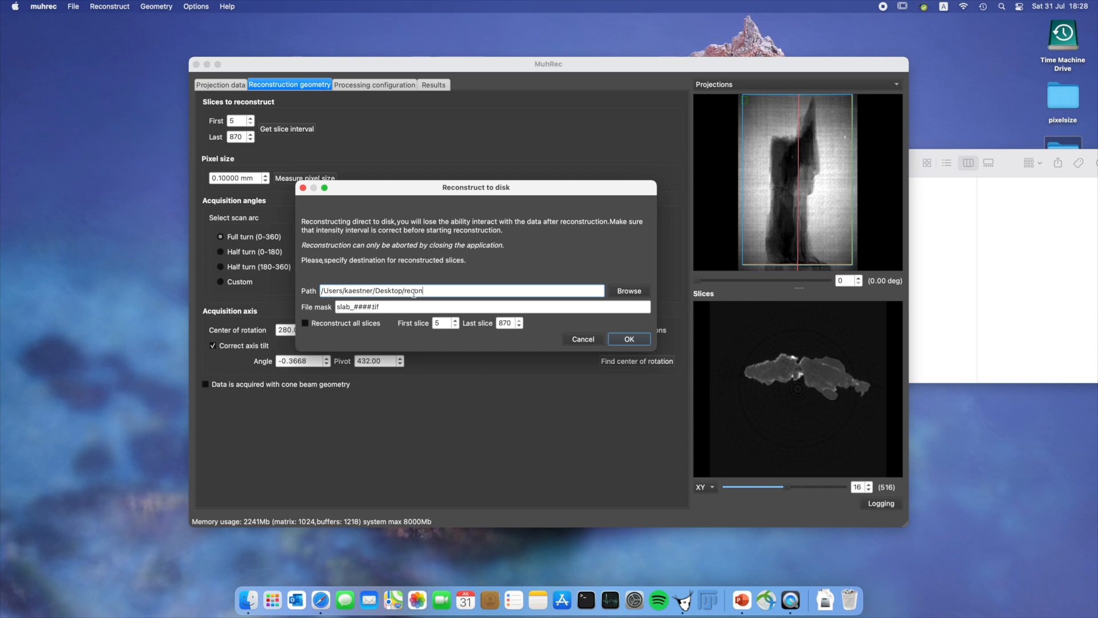
pyautogui.moveTo(350, 307); pyautogui.dragTo(333, 310)
pyautogui.write('wood')
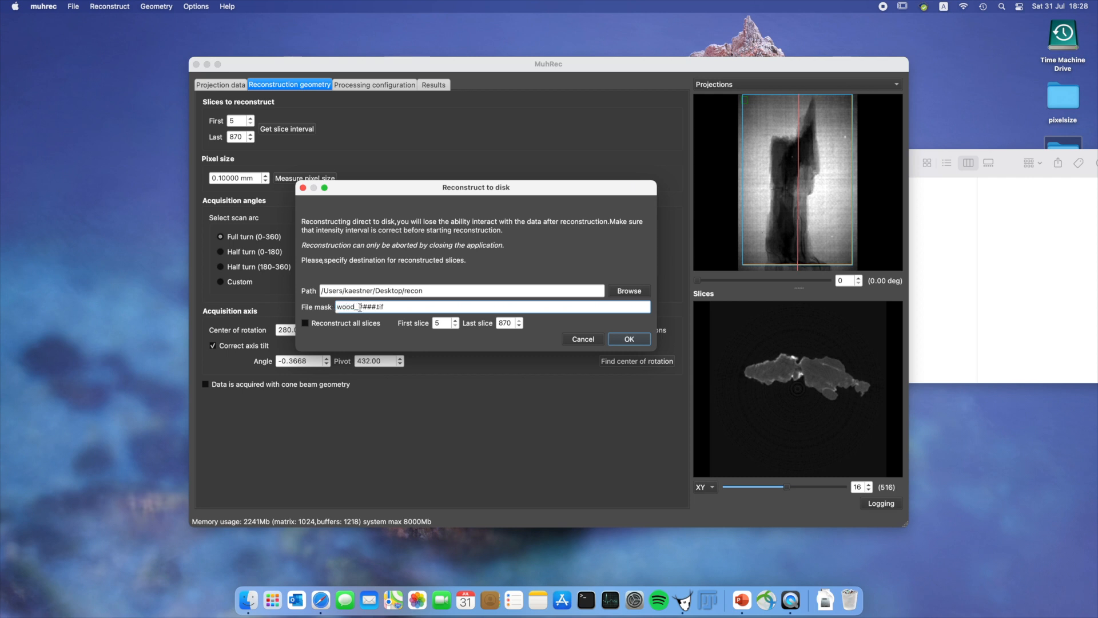
pyautogui.moveTo(359, 307); pyautogui.dragTo(377, 308)
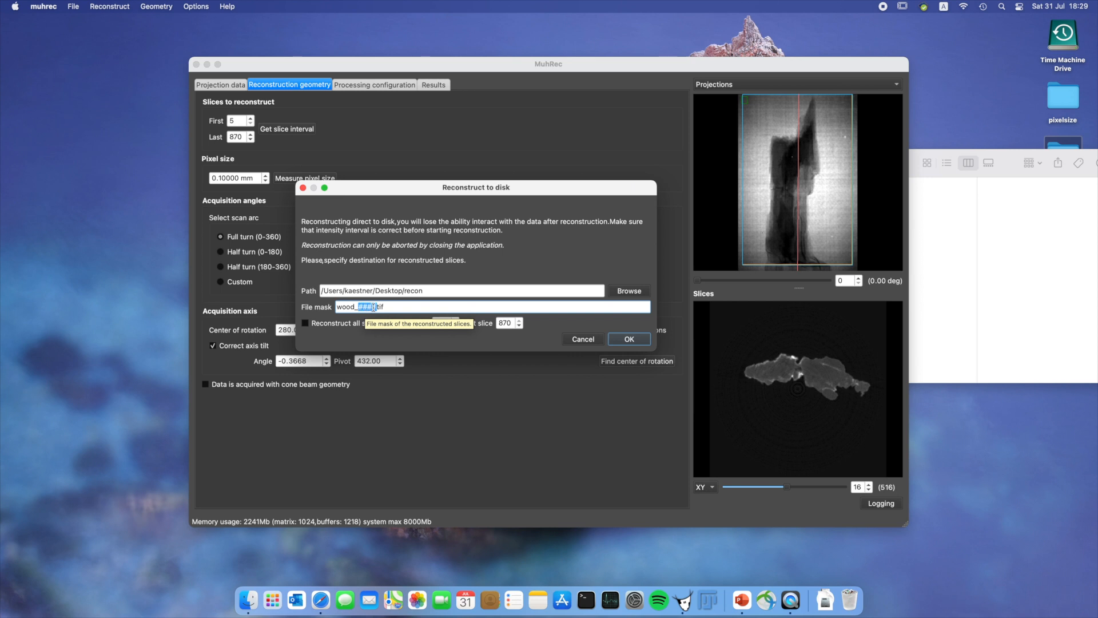
pyautogui.click(377, 308)
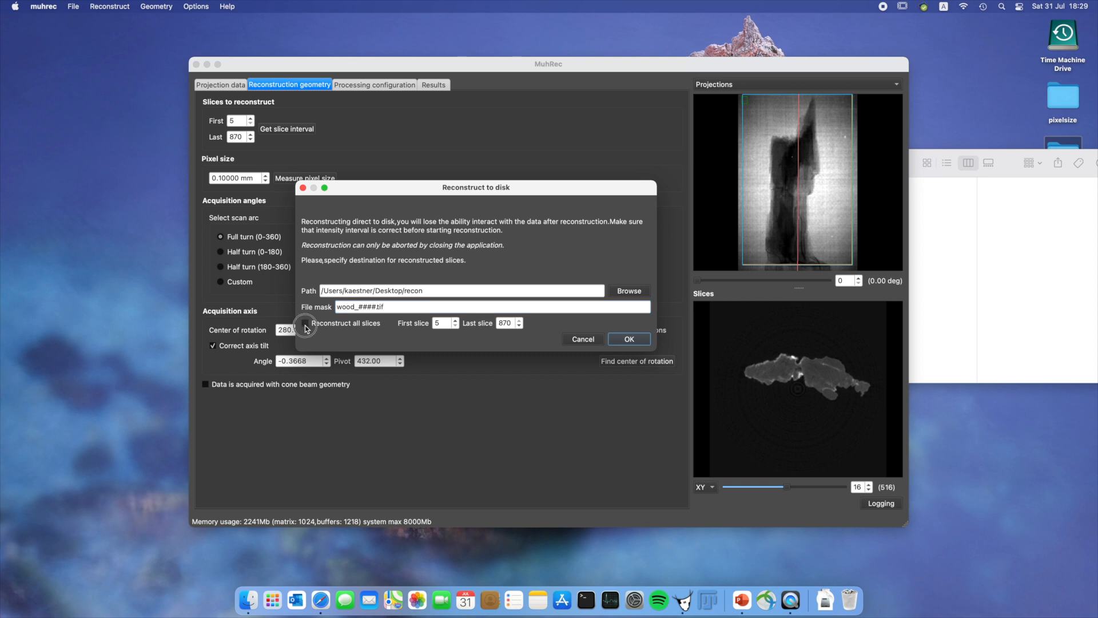
pyautogui.click(305, 324)
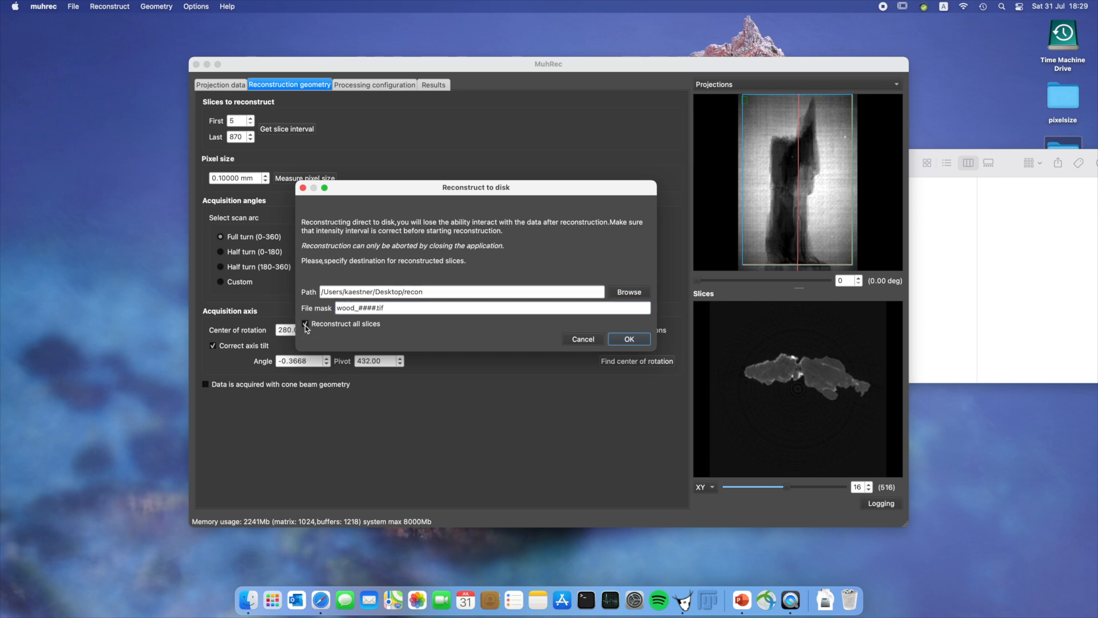
pyautogui.click(630, 340)
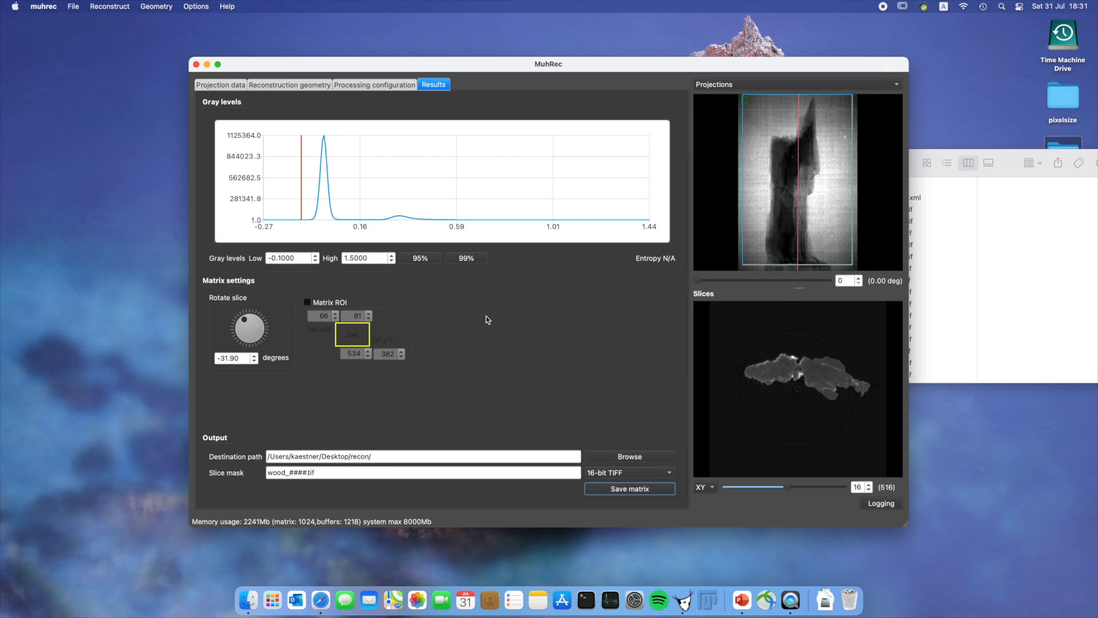
# - Bring the recon folder window into view and check the list of saved wood slices from wood_0005.tif to its end
pyautogui.moveTo(1004, 157); pyautogui.dragTo(824, 169)
pyautogui.click(704, 226)
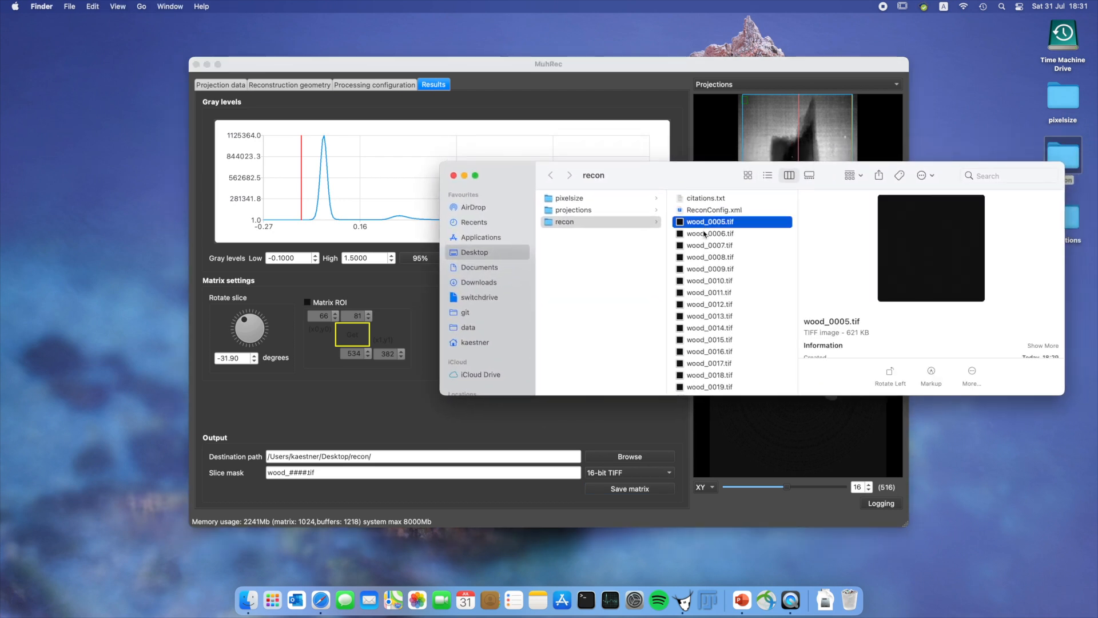
pyautogui.scroll(-15, 704, 231)
pyautogui.scroll(-20, 724, 309)
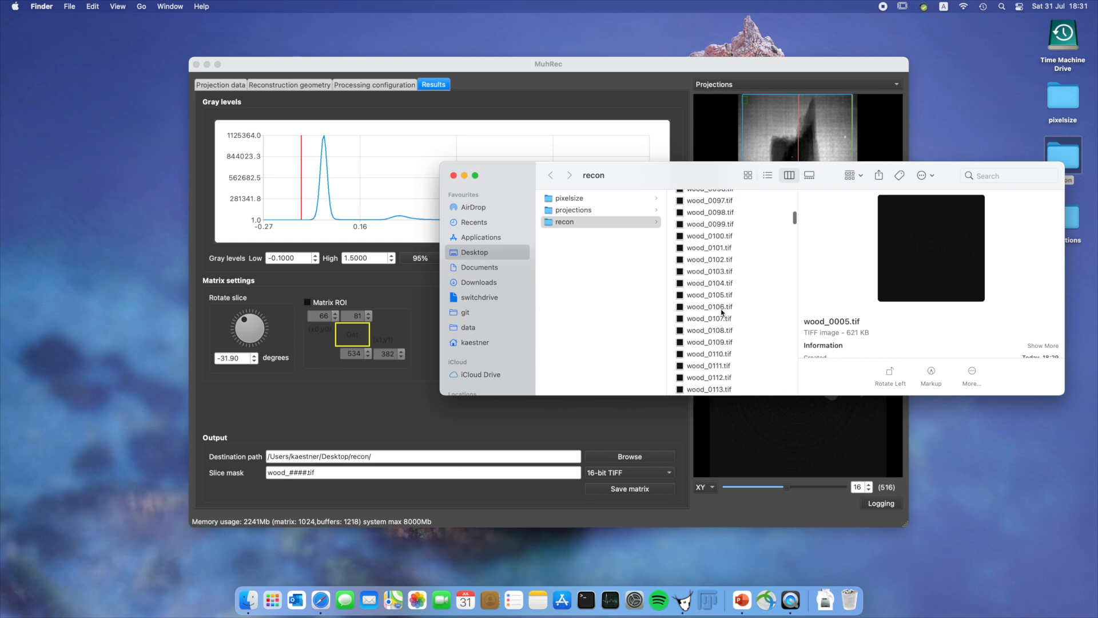
pyautogui.scroll(-15, 724, 308)
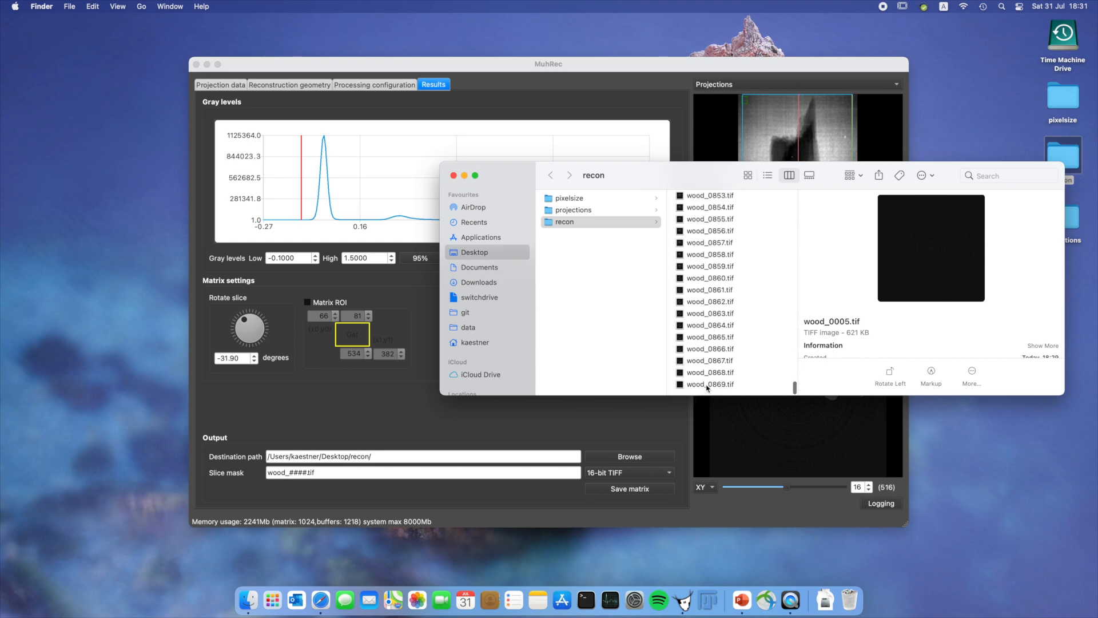
# - Preview several reconstructed slices from the end of the stack backwards, including wood_0857.tif, wood_0819.tif, wood_0671.tif, wood_0557.tif and wood_0527.tif
pyautogui.click(707, 245)
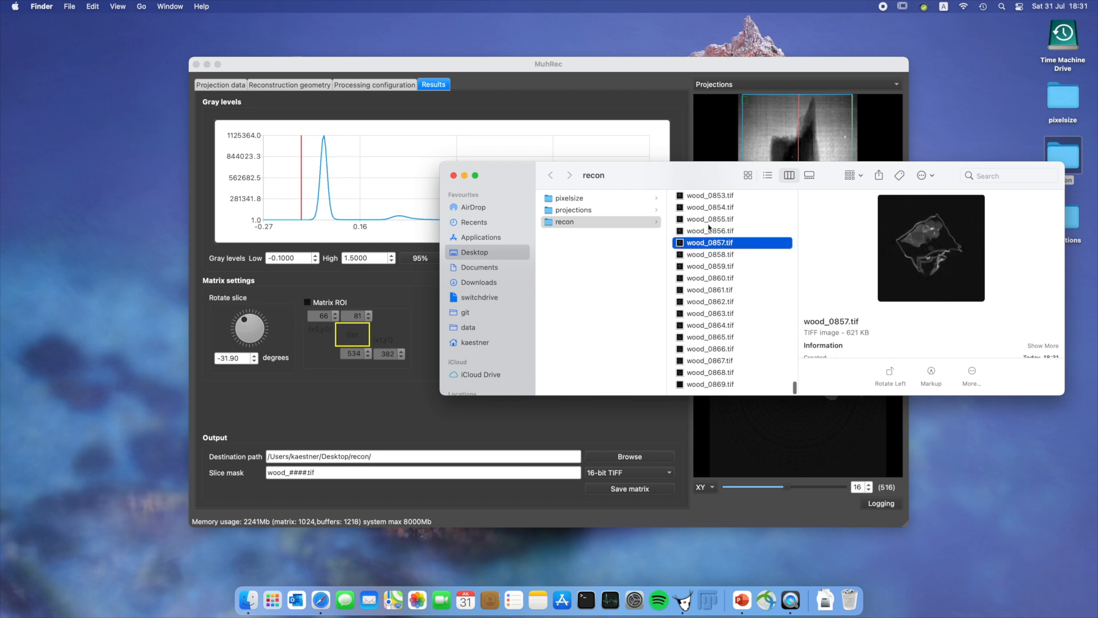
pyautogui.scroll(8, 709, 227)
pyautogui.click(708, 224)
pyautogui.scroll(15, 707, 227)
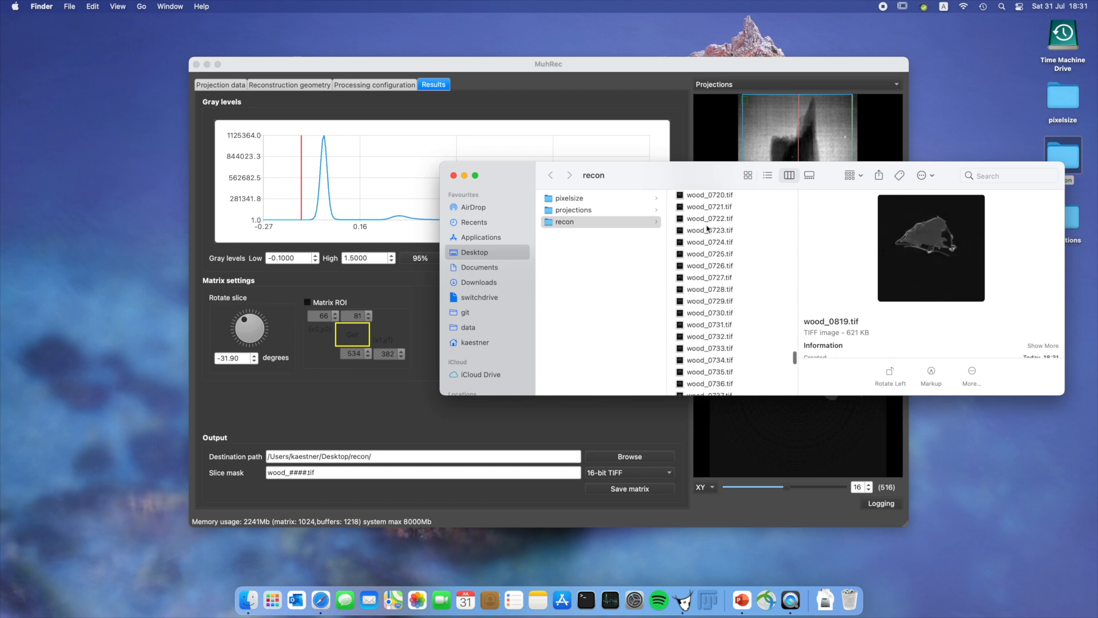
pyautogui.scroll(3, 707, 228)
pyautogui.click(708, 224)
pyautogui.scroll(10, 708, 223)
pyautogui.click(708, 223)
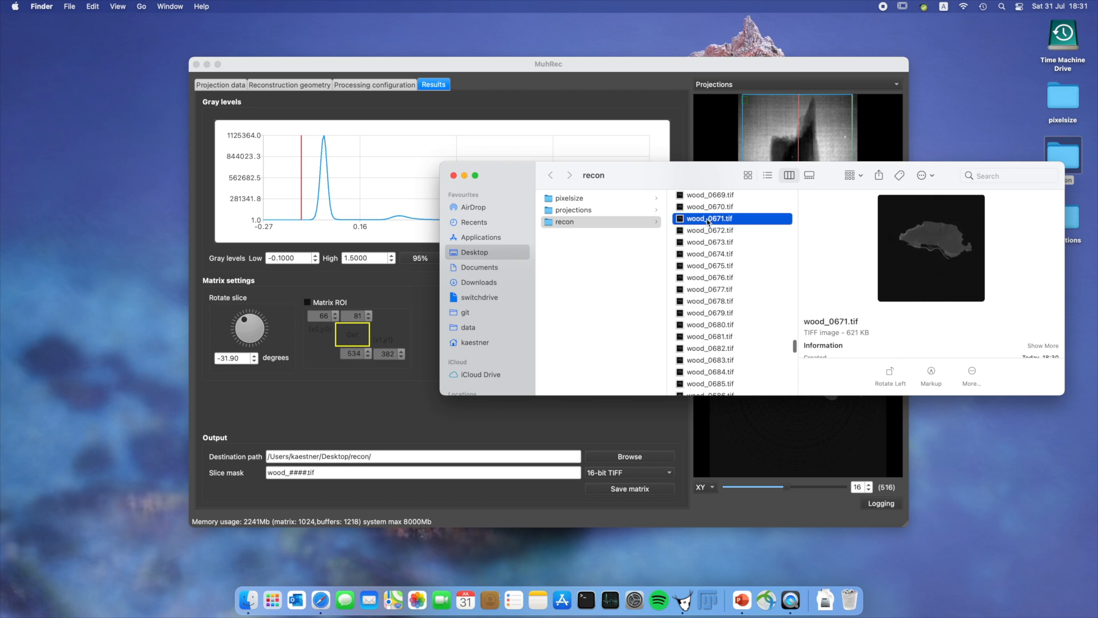
pyautogui.scroll(13, 708, 221)
pyautogui.click(710, 210)
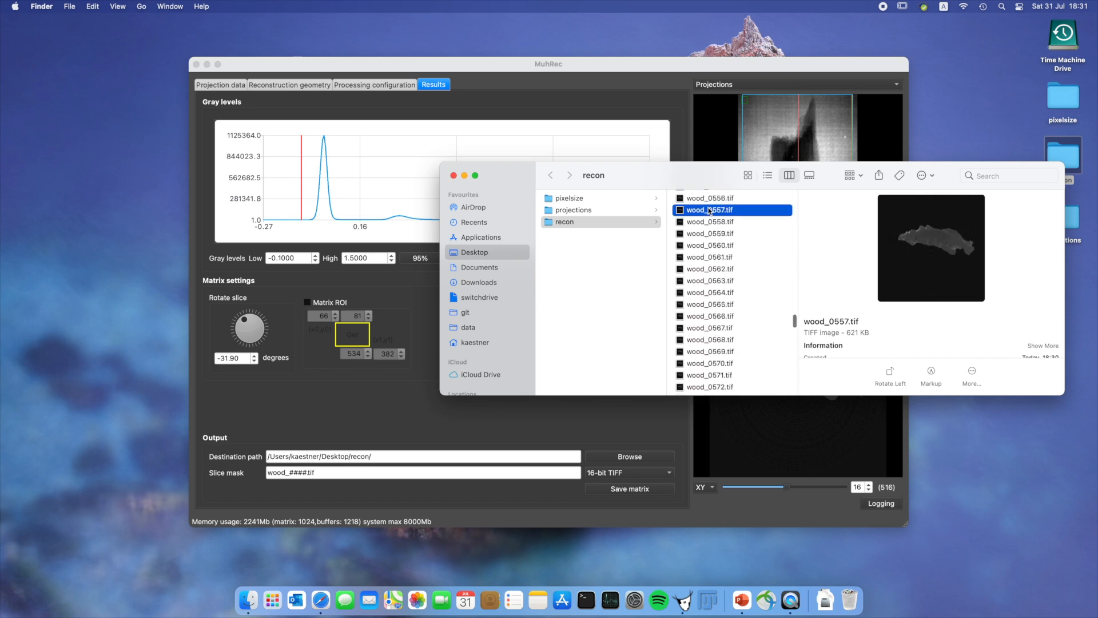
pyautogui.scroll(4, 704, 232)
pyautogui.click(702, 234)
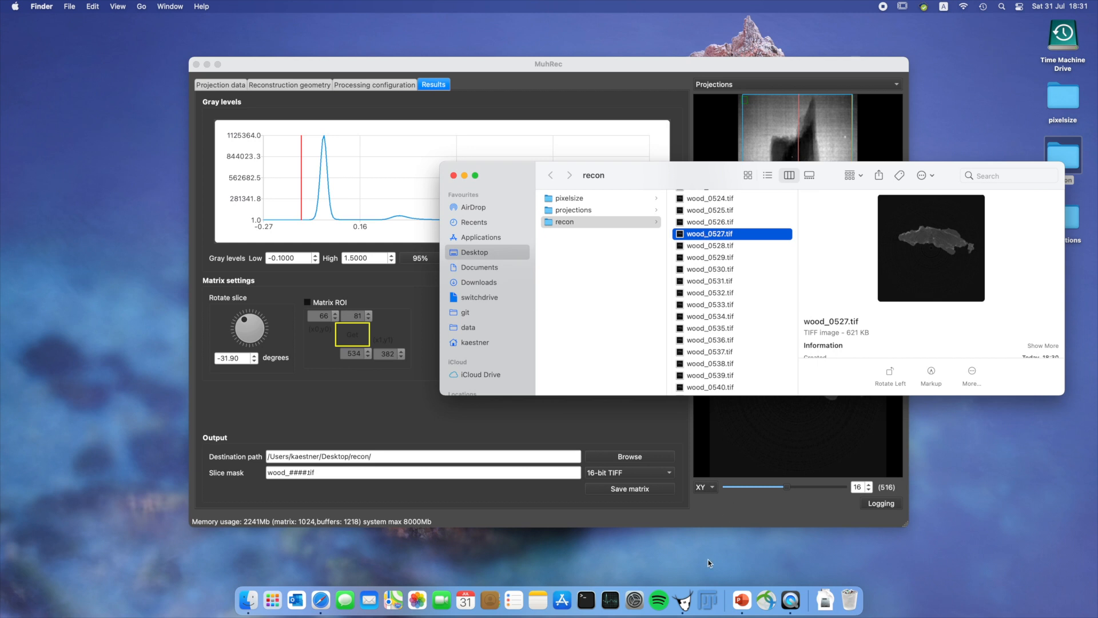
# - Launch Fiji and move the MuhRec window down so the Fiji window and the recon folder window are accessible
pyautogui.click(705, 588)
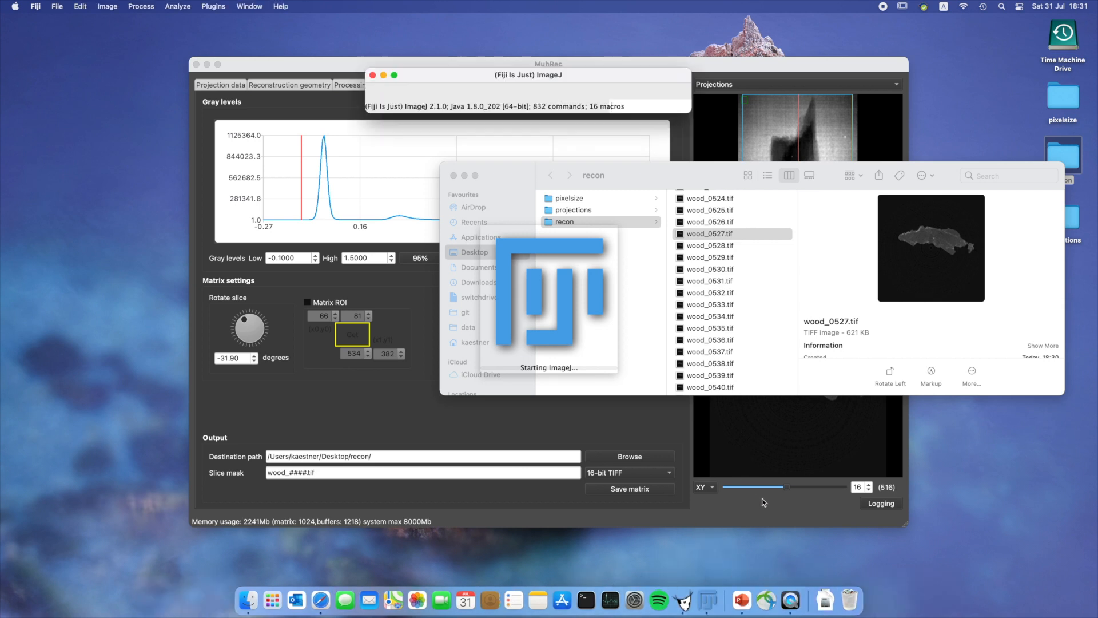
pyautogui.click(775, 506)
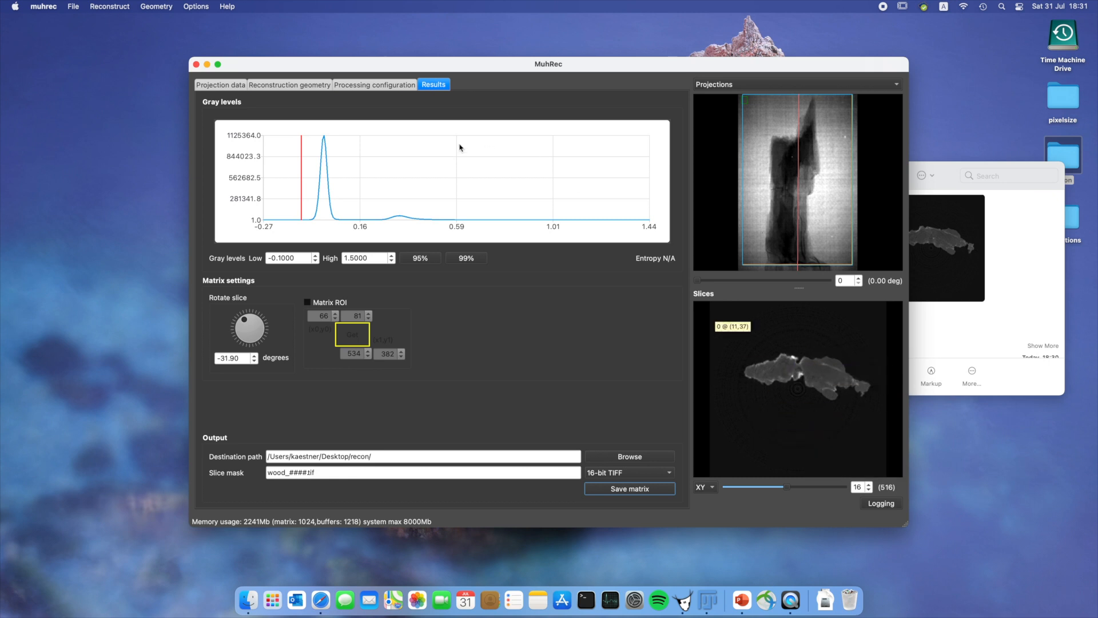
pyautogui.moveTo(305, 64); pyautogui.dragTo(325, 238)
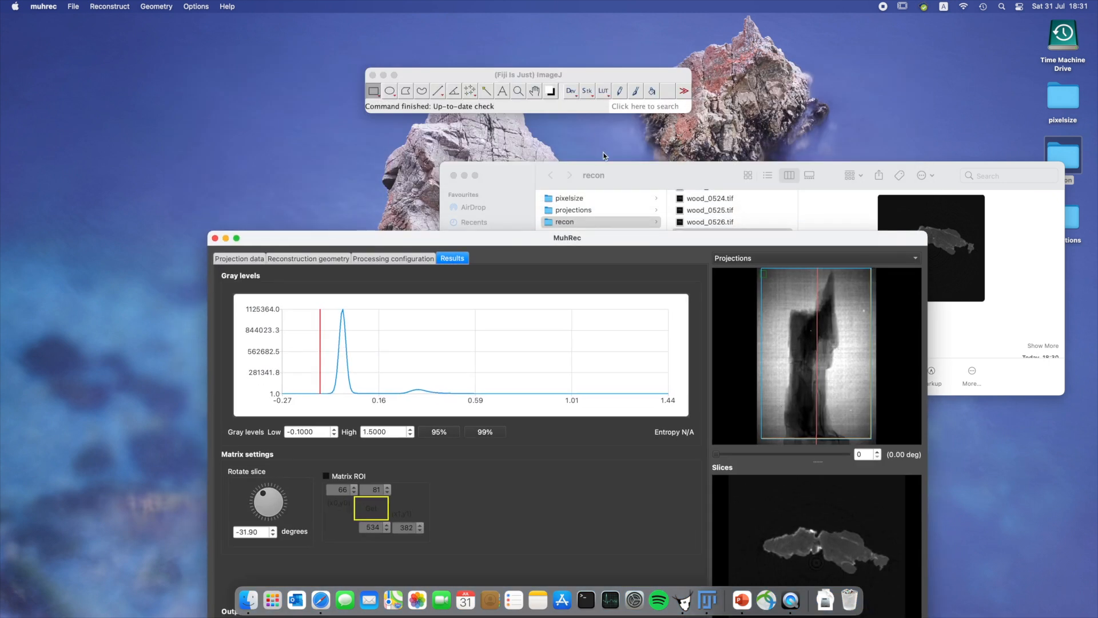
# - Uncover the recon folder on the desktop and load all its images into Fiji as a stack, without RGB conversion or a virtual stack
pyautogui.click(505, 172)
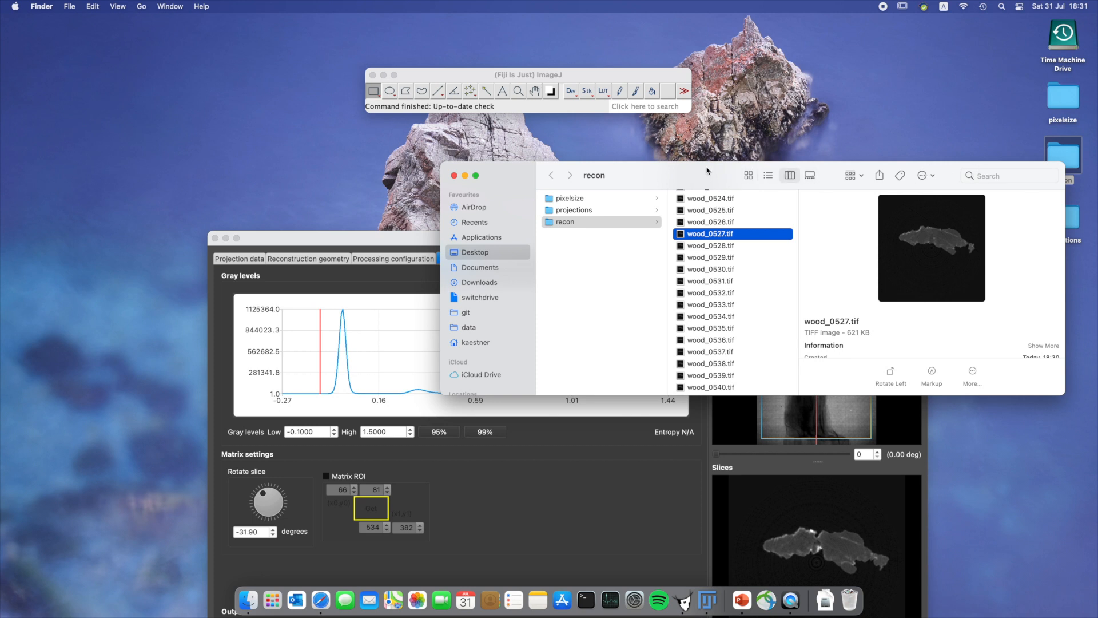
pyautogui.moveTo(708, 170); pyautogui.dragTo(726, 239)
pyautogui.moveTo(1042, 146); pyautogui.dragTo(538, 108)
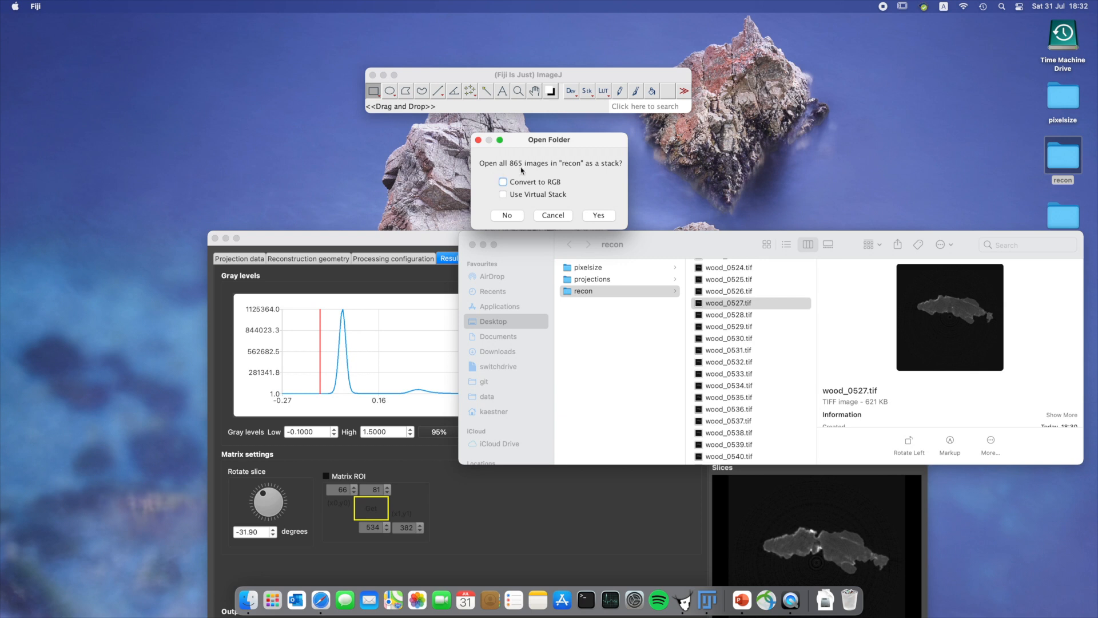
pyautogui.click(602, 216)
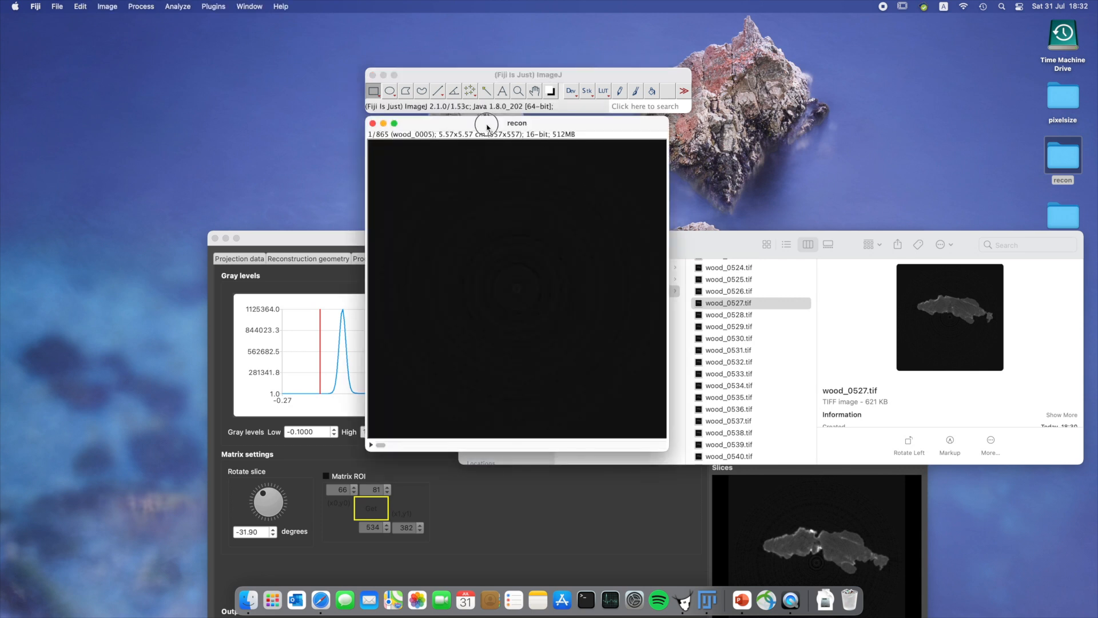
# - Browse the recon stack to about slice 562, play the slices as an animation and stop the playback
pyautogui.moveTo(487, 127); pyautogui.dragTo(536, 126)
pyautogui.moveTo(428, 447); pyautogui.dragTo(606, 445)
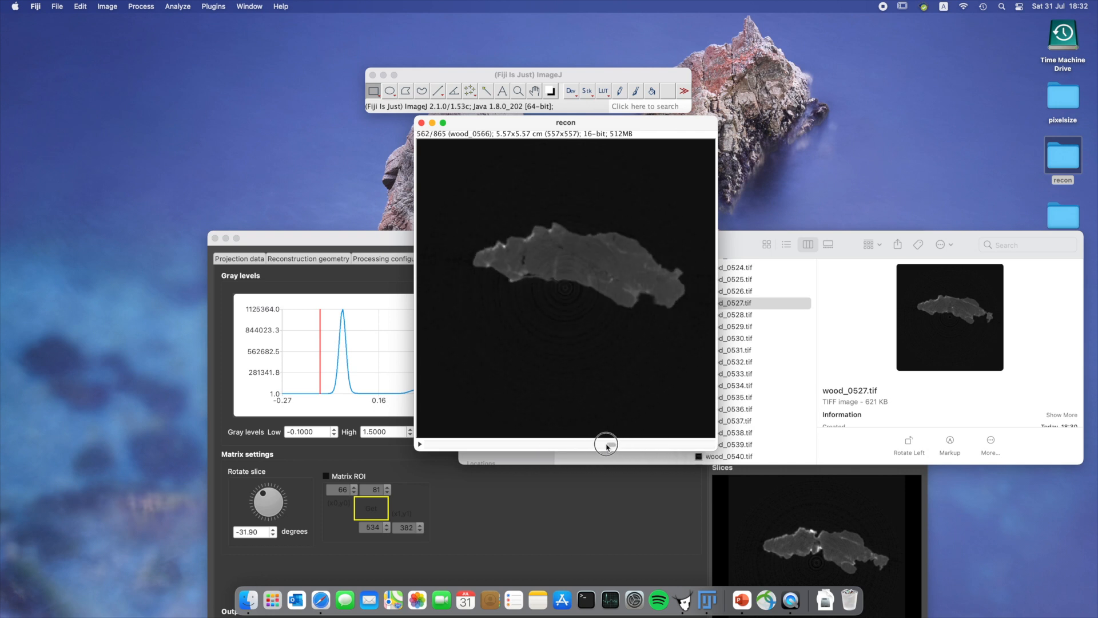
pyautogui.click(419, 444)
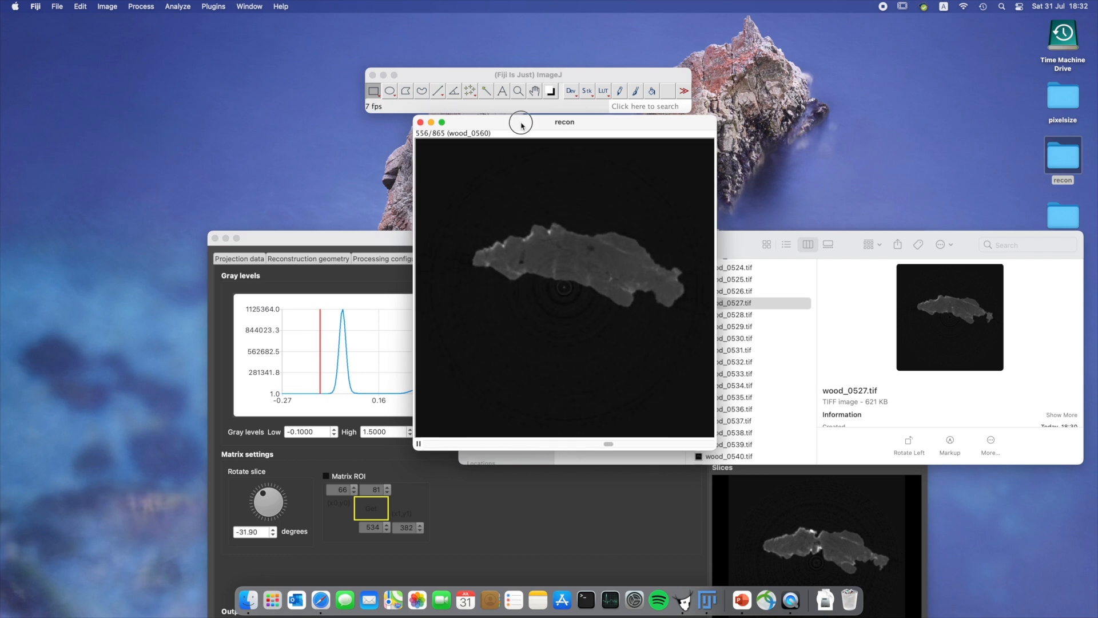
pyautogui.moveTo(521, 125); pyautogui.dragTo(435, 127)
pyautogui.click(438, 75)
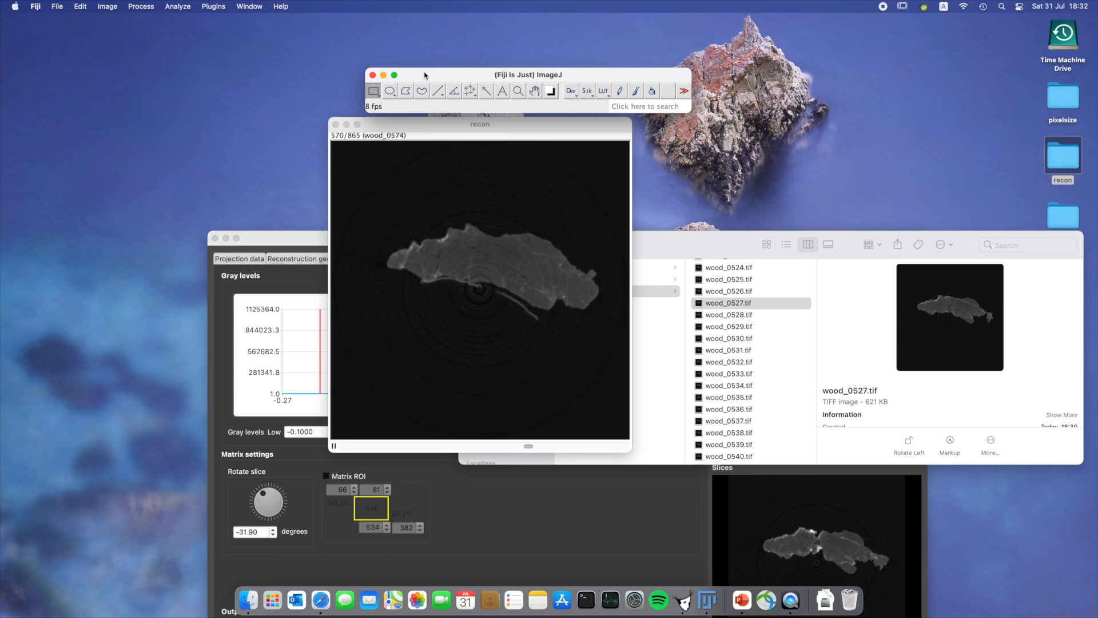
pyautogui.click(333, 447)
# - Show the orthogonal views of the recon stack and arrange the slice, YZ and XZ windows so they do not overlap
pyautogui.click(107, 7)
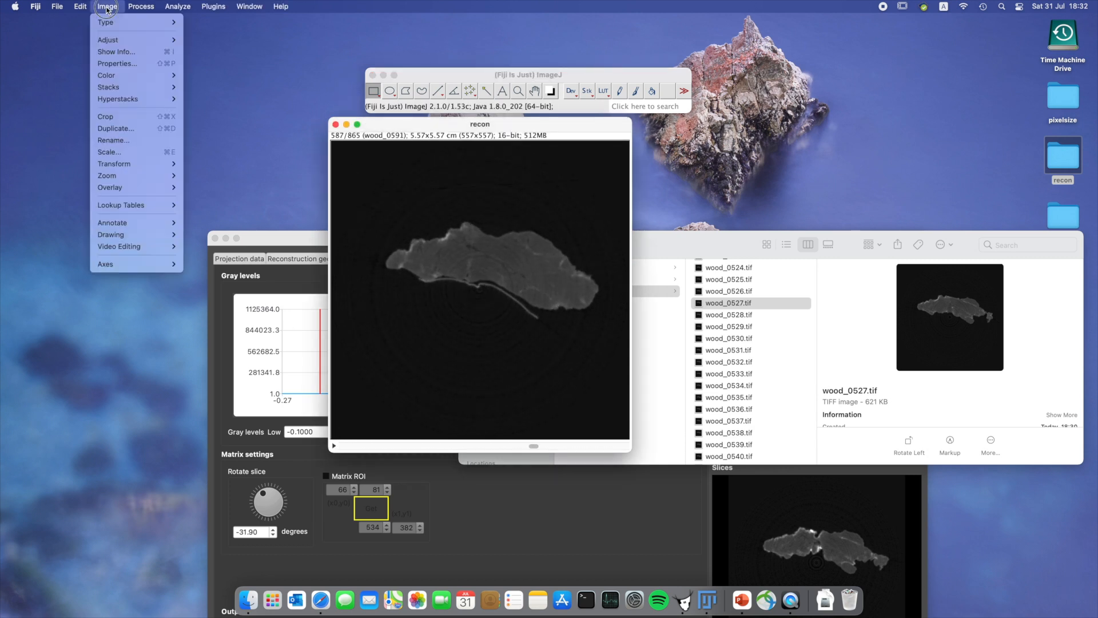
pyautogui.moveTo(124, 89)
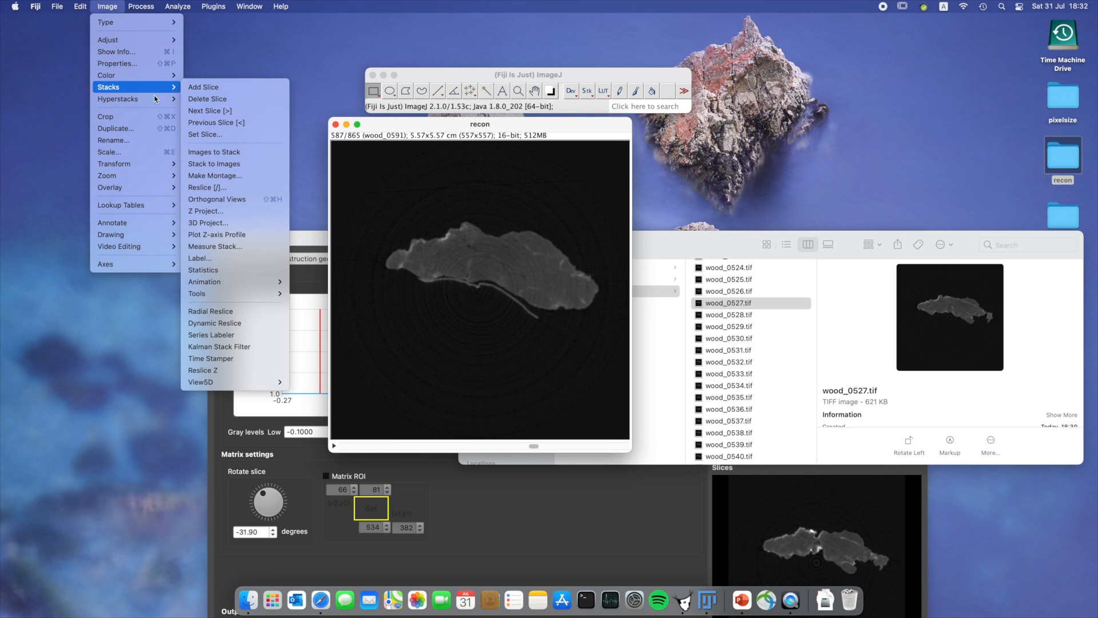
pyautogui.click(230, 201)
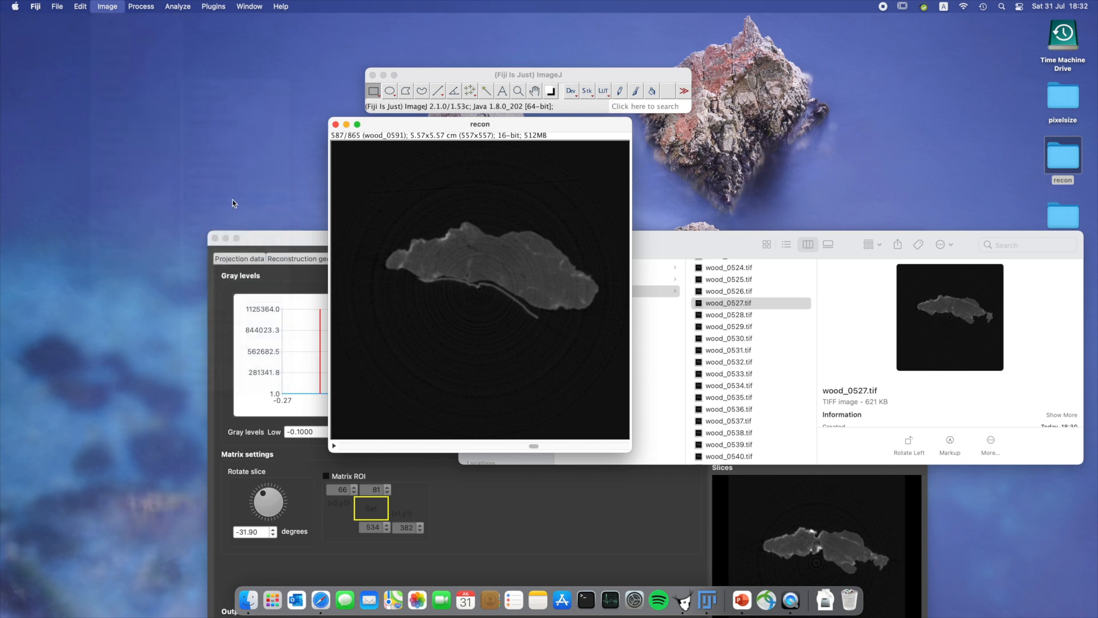
pyautogui.moveTo(564, 125); pyautogui.dragTo(492, 45)
pyautogui.moveTo(819, 121); pyautogui.dragTo(757, 50)
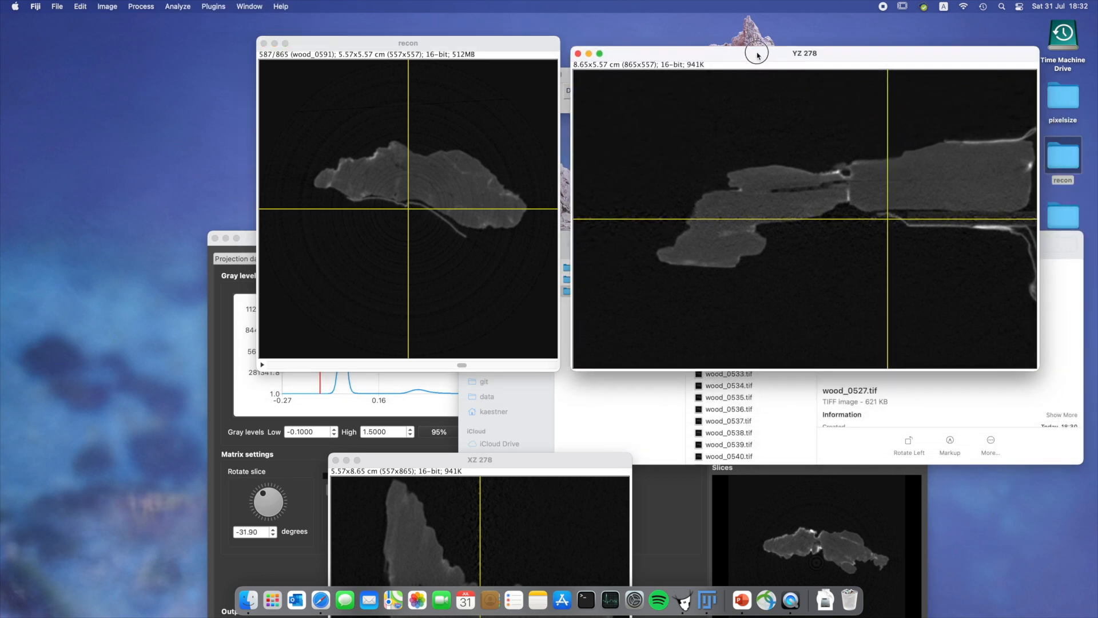
pyautogui.moveTo(579, 459); pyautogui.dragTo(514, 378)
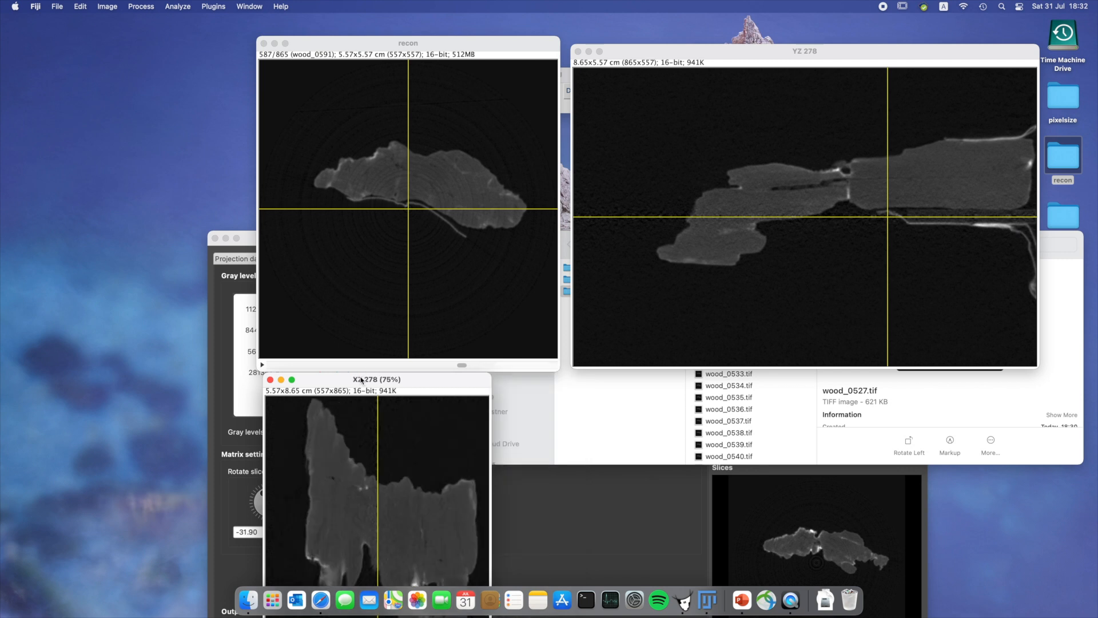
# - Zoom the XZ and YZ view windows out to 33.3%
pyautogui.press('-')
pyautogui.press('-')
pyautogui.press('-')
pyautogui.press('-')
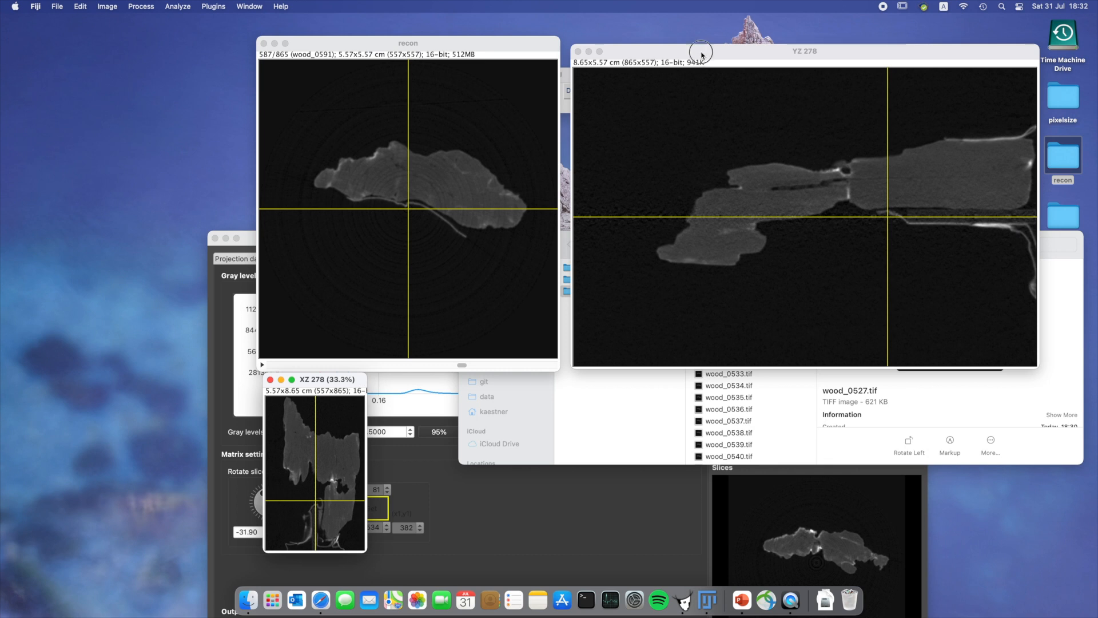
pyautogui.click(701, 55)
pyautogui.press('-')
pyautogui.press('-')
pyautogui.press('-')
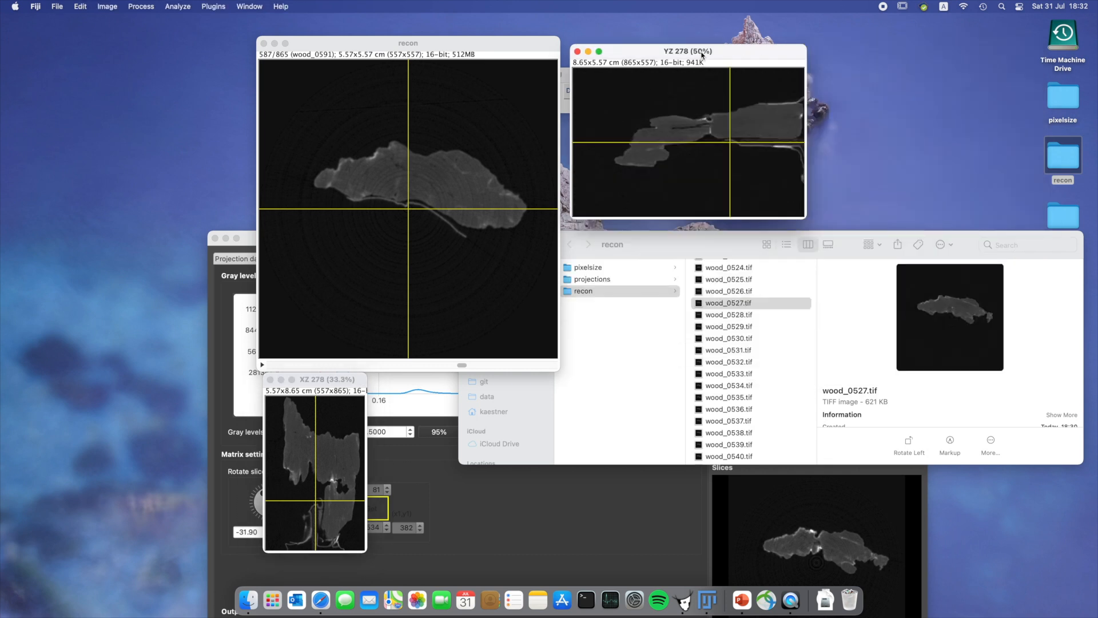
pyautogui.press('-')
# - Zoom the main recon slice window out to 50% and place the XZ and YZ windows close to it
pyautogui.click(461, 44)
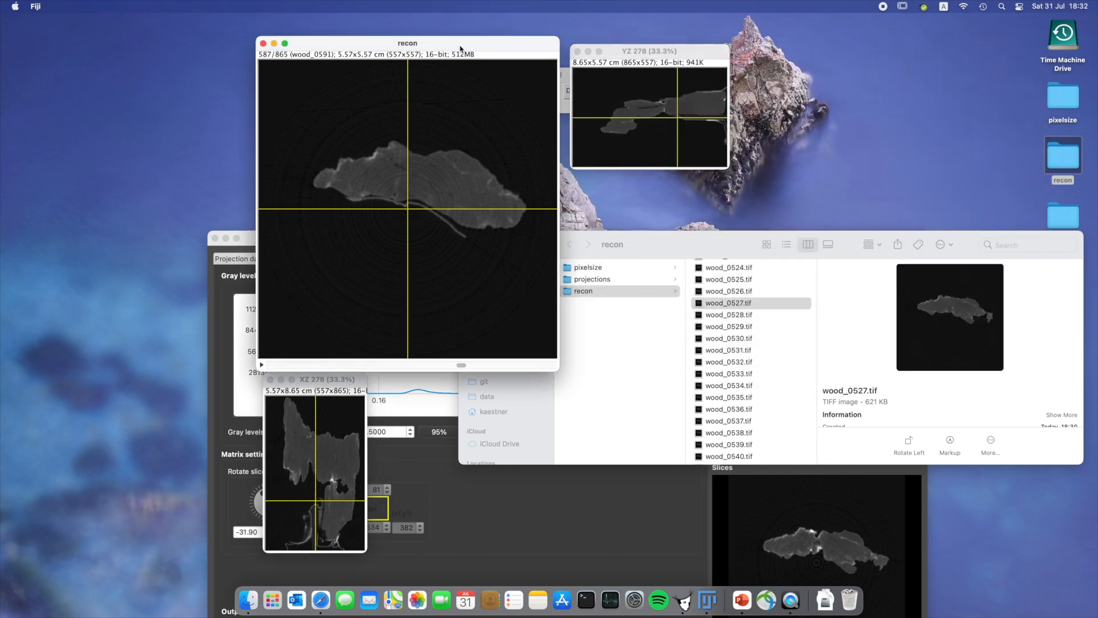
pyautogui.press('-')
pyautogui.press('-')
pyautogui.press('-')
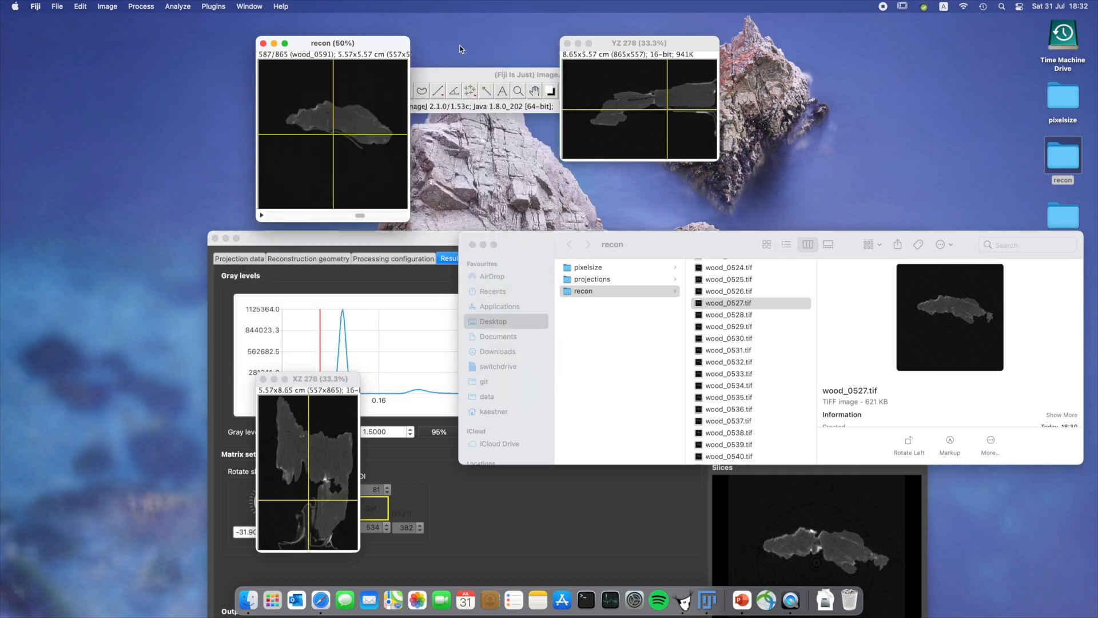
pyautogui.moveTo(335, 387); pyautogui.dragTo(370, 238)
pyautogui.moveTo(643, 40); pyautogui.dragTo(511, 75)
# - Examine the wood's inner structure by moving the crosshair to several points in the main slice and the XZ view
pyautogui.click(361, 114)
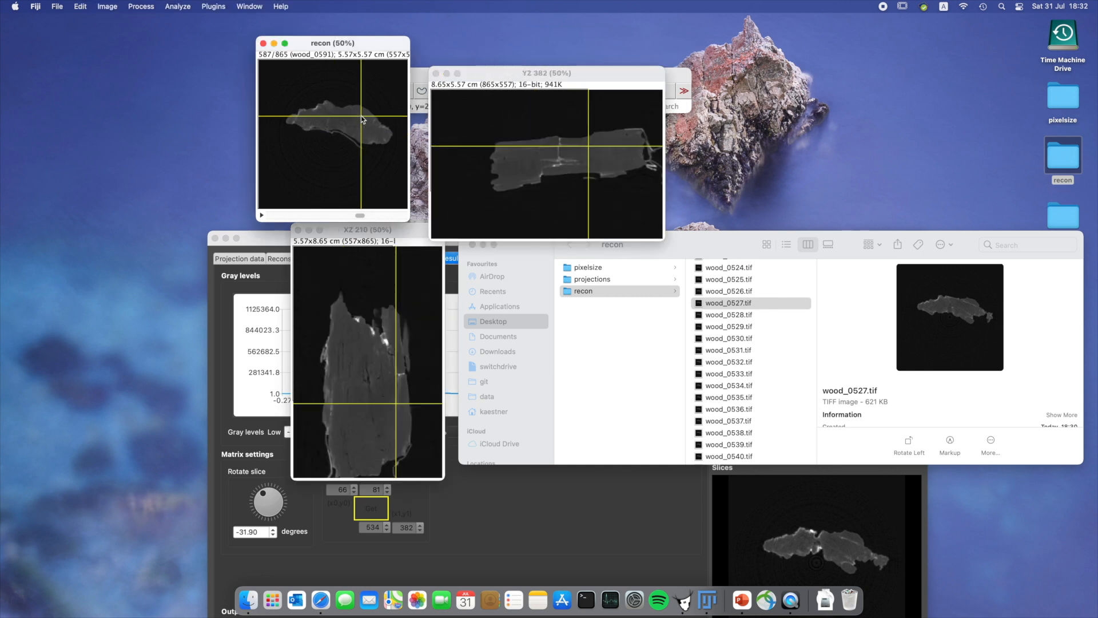
pyautogui.click(320, 129)
pyautogui.click(401, 336)
pyautogui.click(371, 354)
pyautogui.click(347, 439)
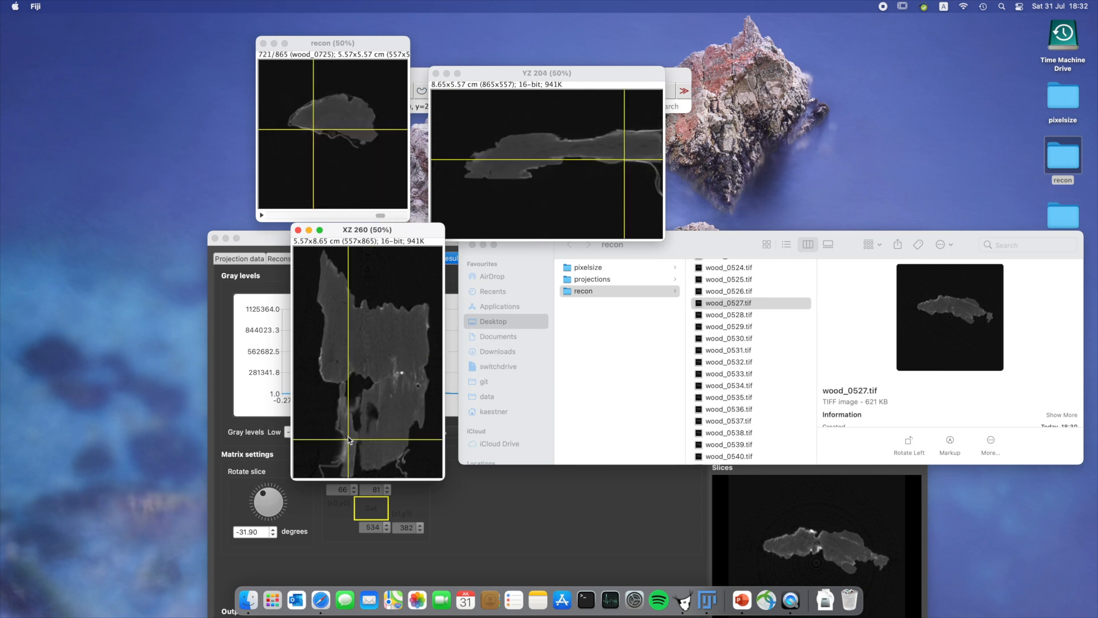